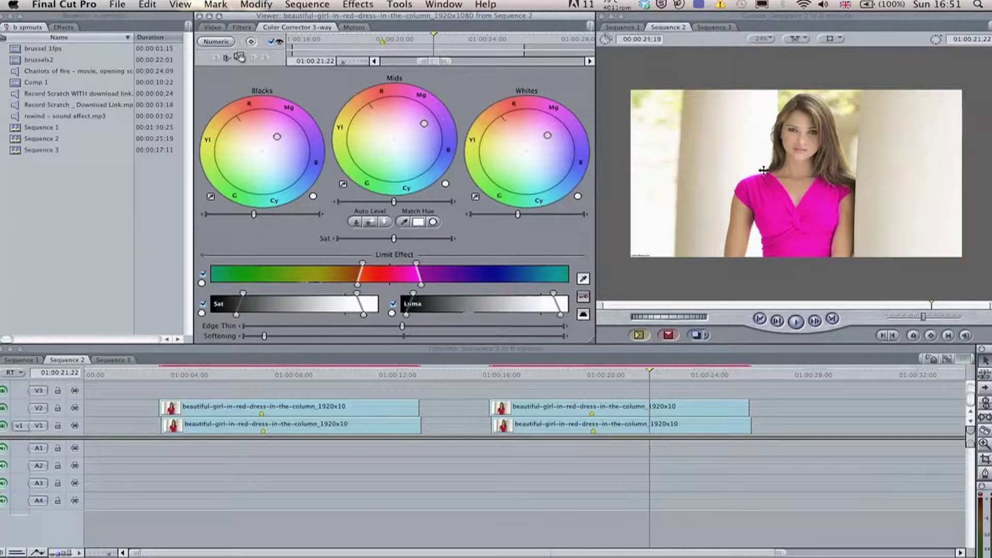
- Compare the pink-dress and black-and-white red-dress versions in the sequence
click(781, 176)
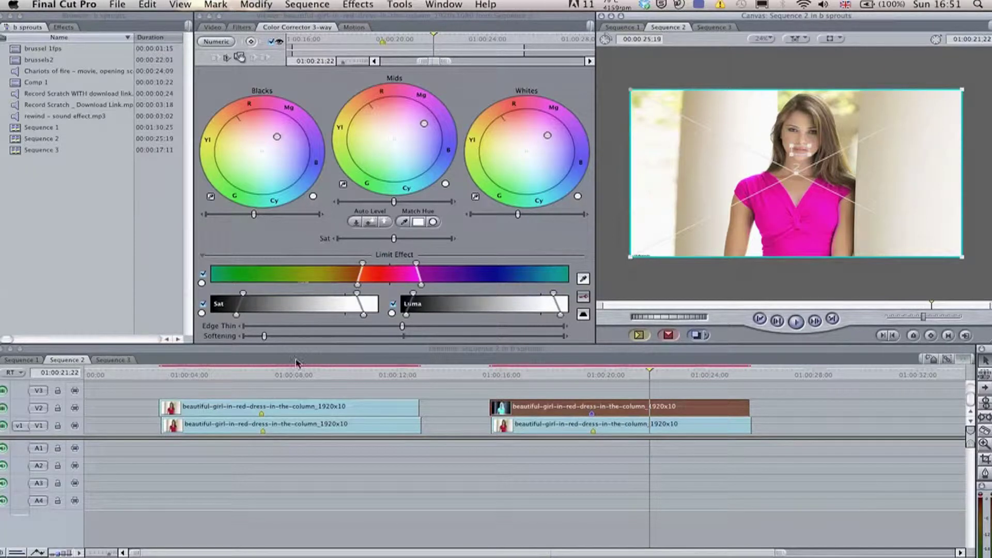
click(308, 374)
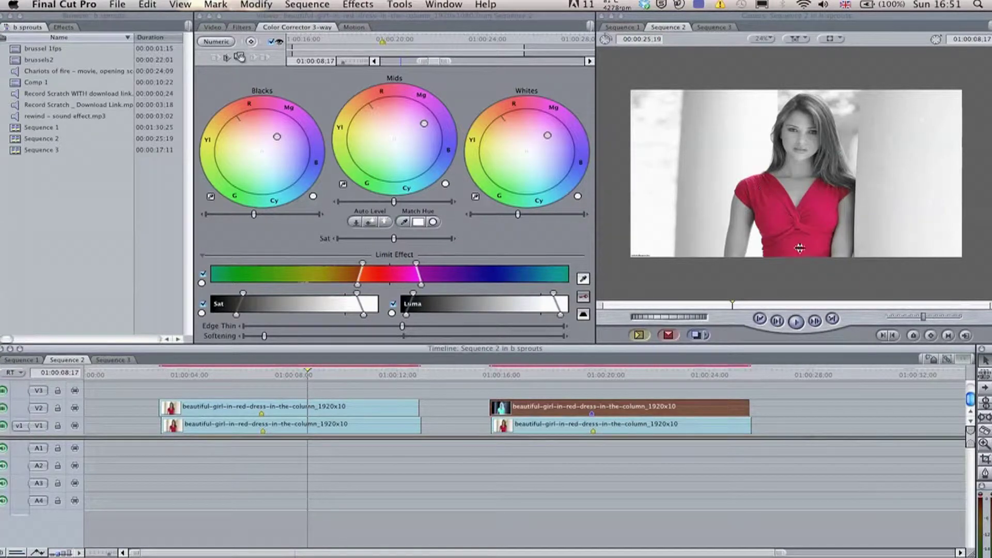
click(641, 375)
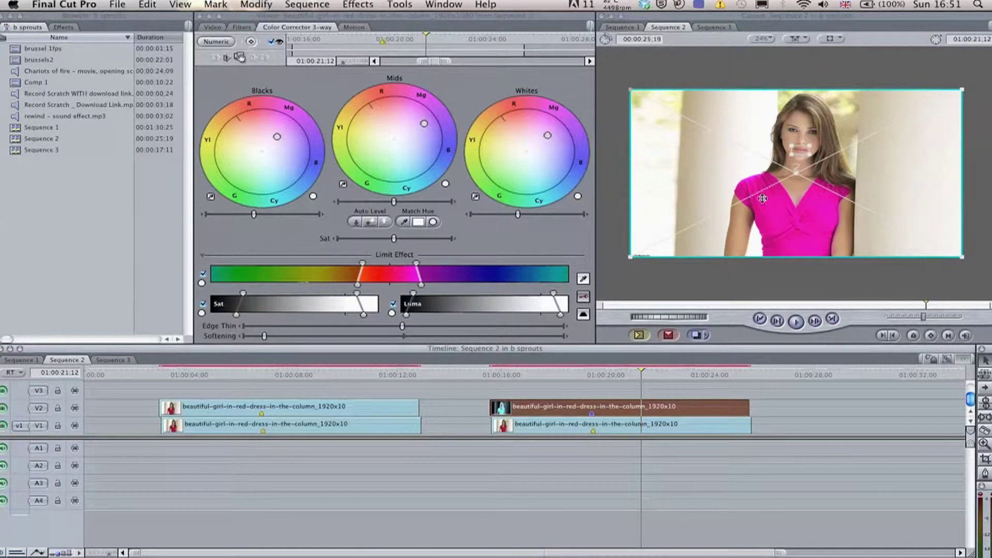
click(436, 405)
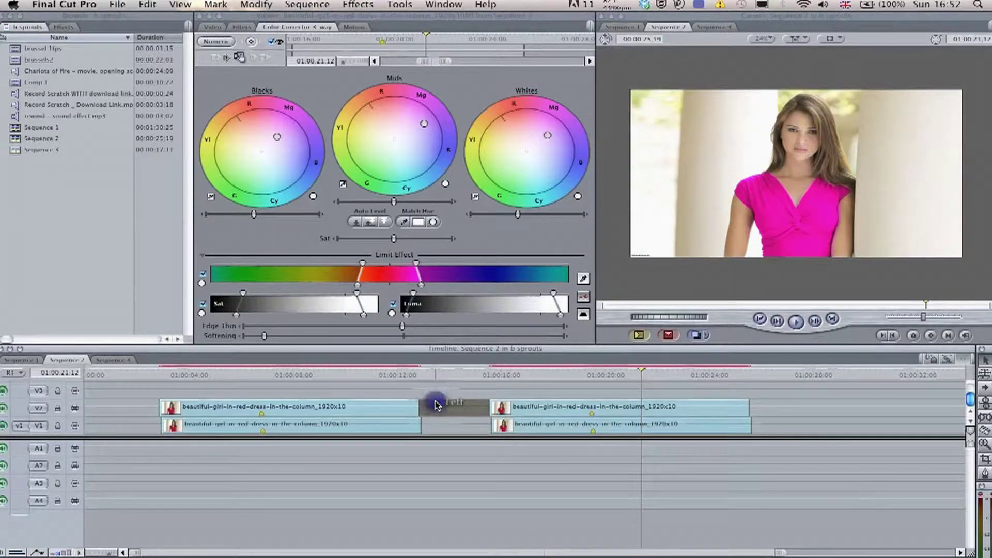
click(305, 374)
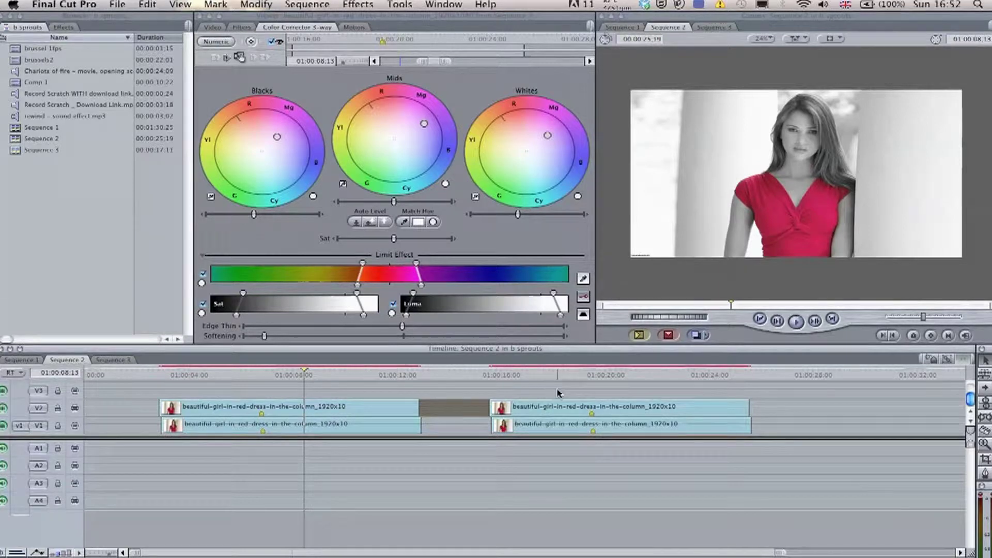
- Delete both clips of the second version and the upper clip of the first
drag(557, 390, 673, 454)
key(Delete)
double_click(339, 408)
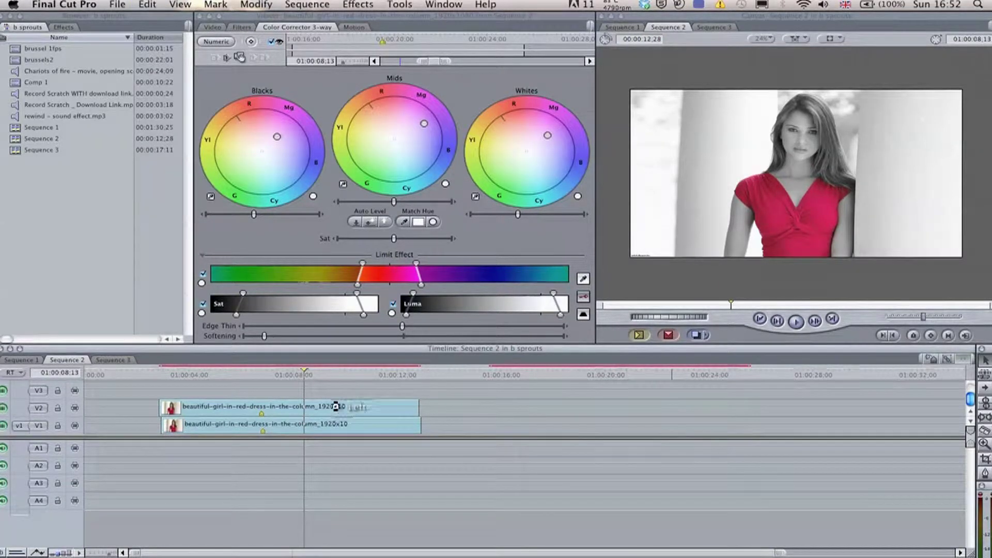
key(Delete)
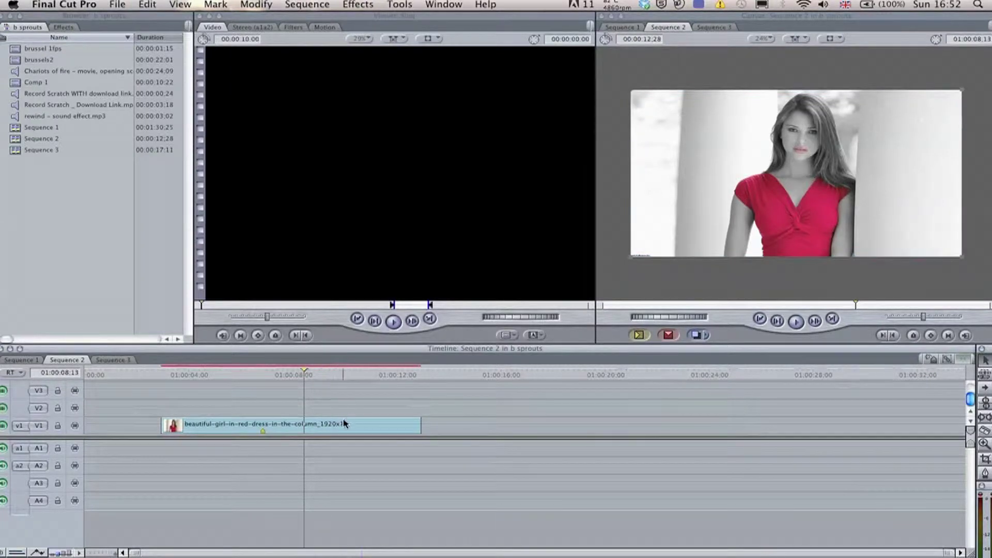
- Remove the remaining clip's filters to restore full colour and move it about six seconds later
right_click(345, 425)
click(343, 422)
right_click(343, 423)
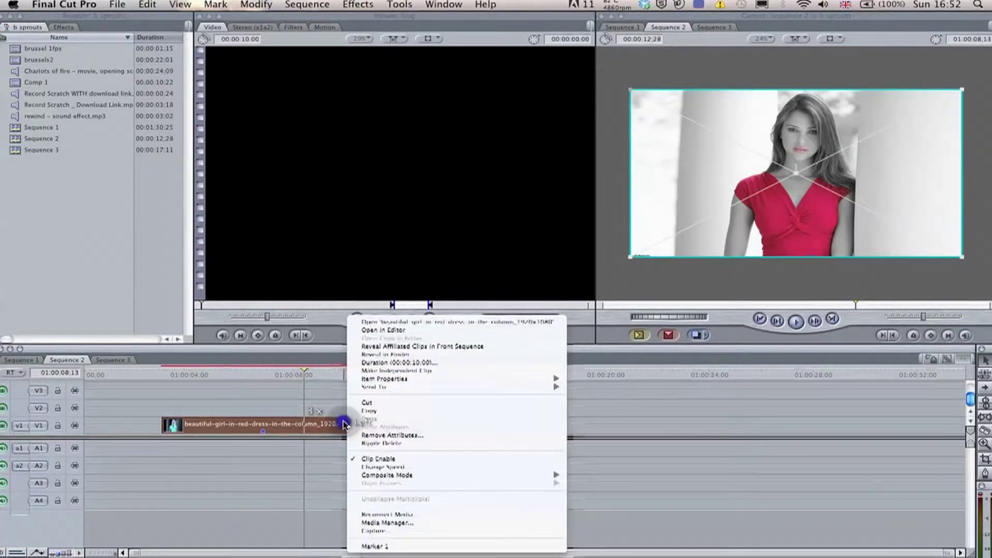
click(389, 436)
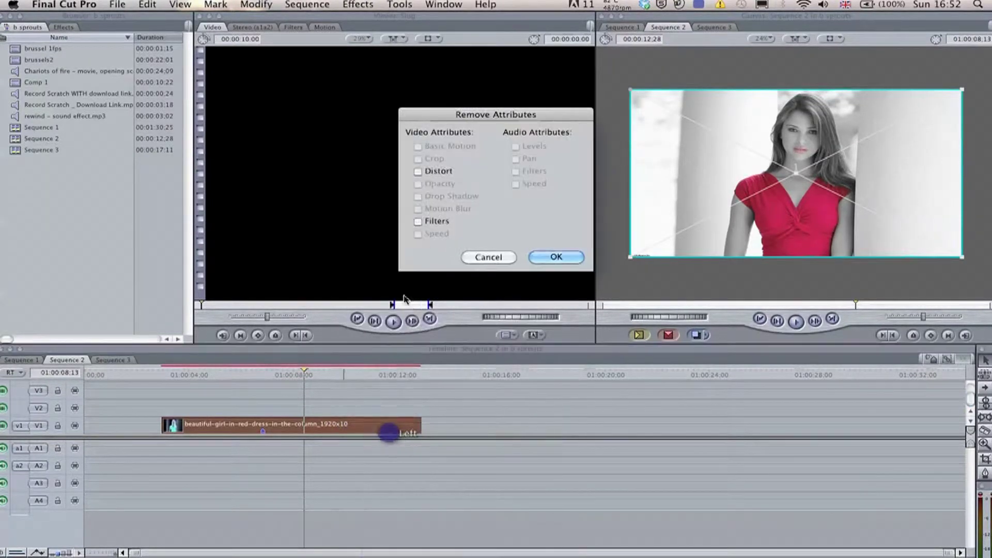
click(455, 223)
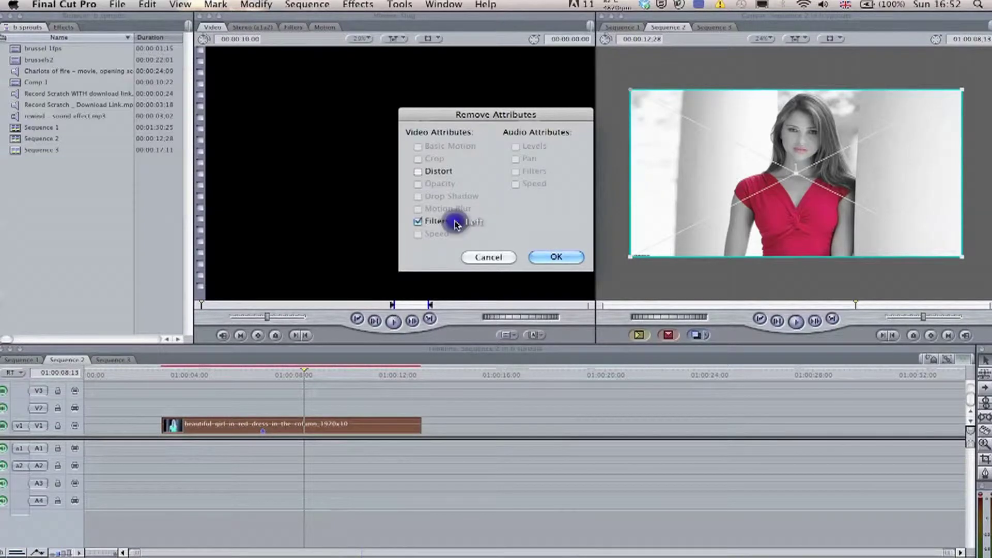
click(546, 258)
drag(341, 423, 525, 424)
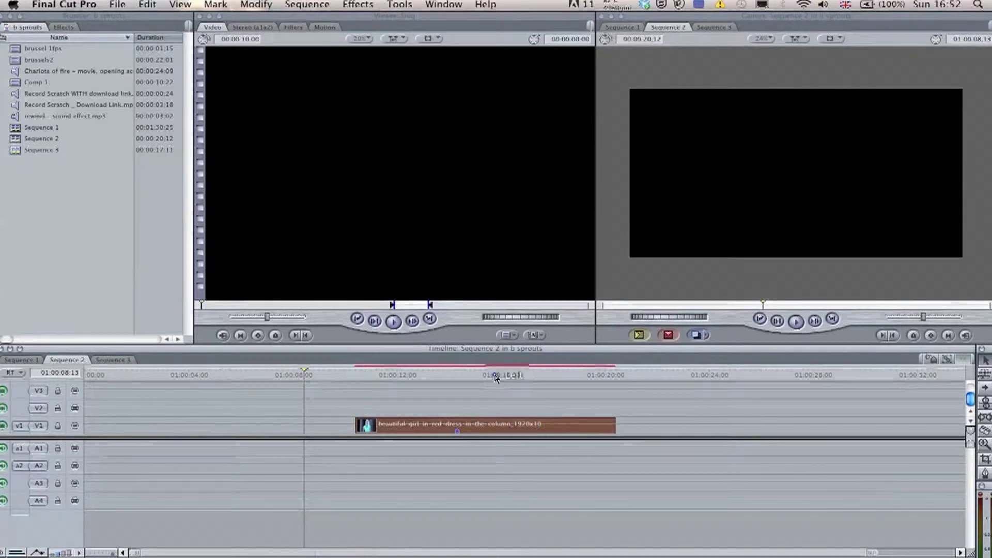
click(495, 376)
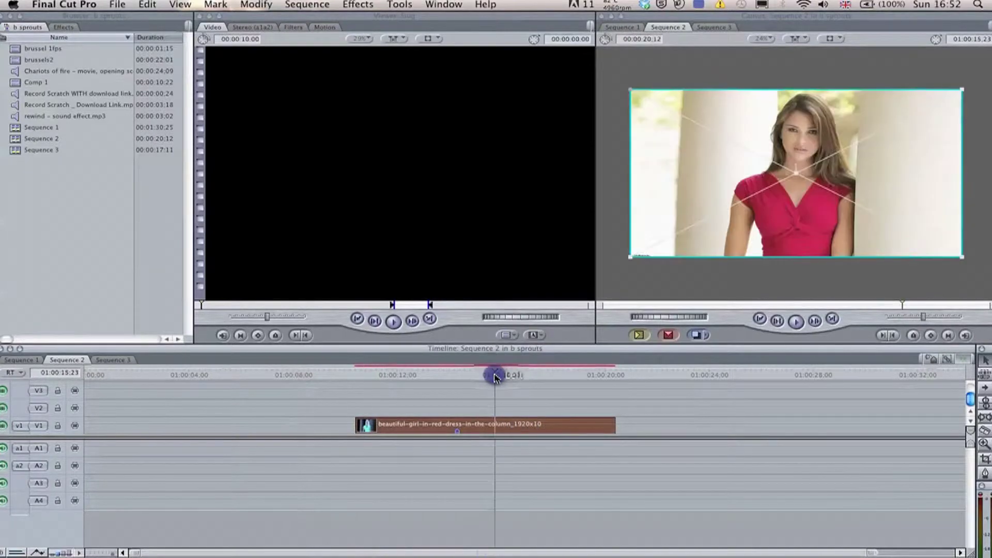
- Apply Color Corrector 3-way to the woman clip and open its controls in the Viewer
click(594, 396)
click(418, 454)
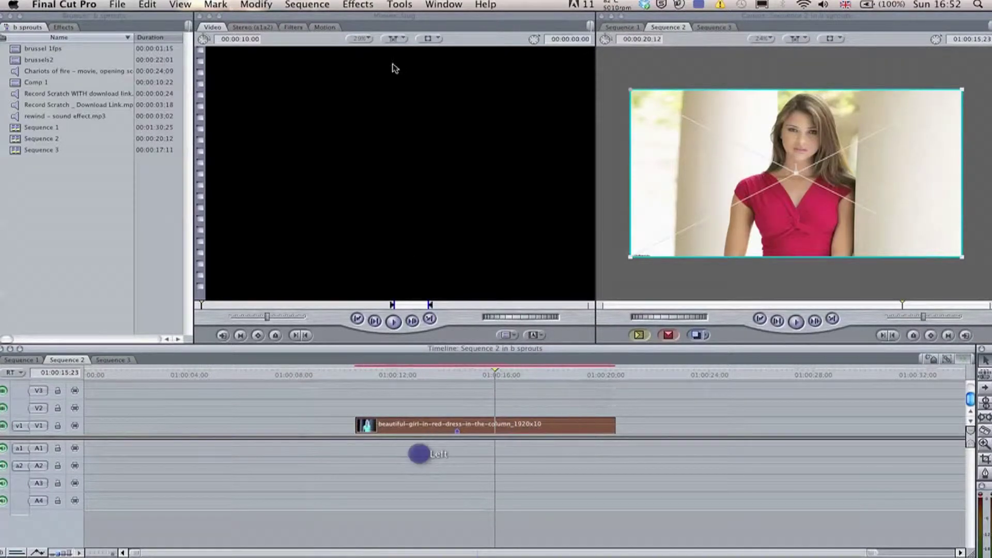
click(372, 4)
mouse_move(441, 107)
mouse_move(597, 130)
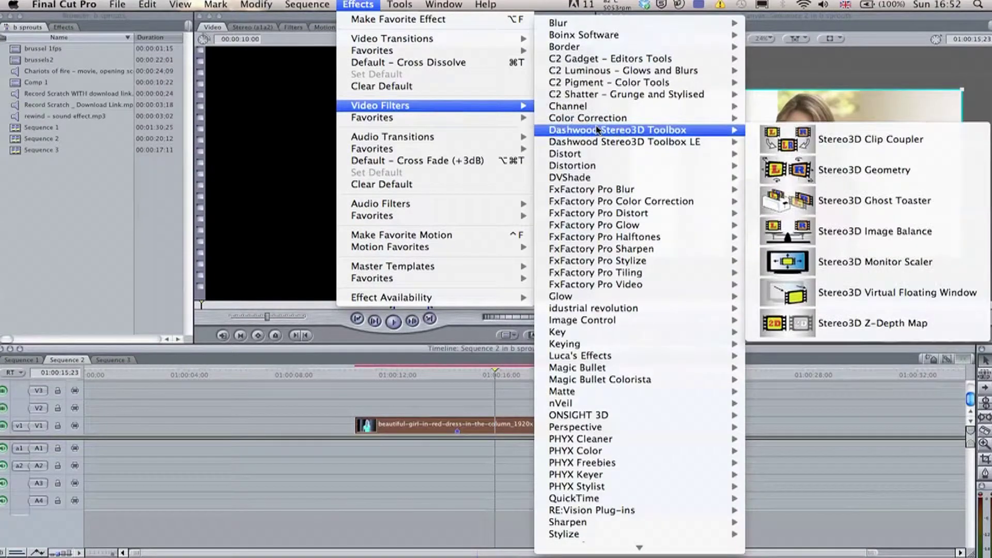
mouse_move(636, 118)
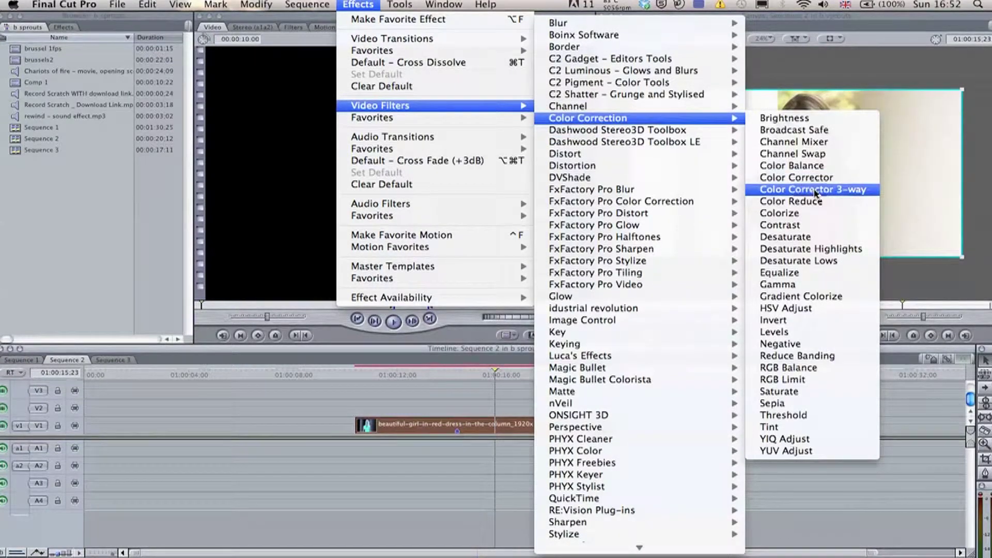
click(850, 190)
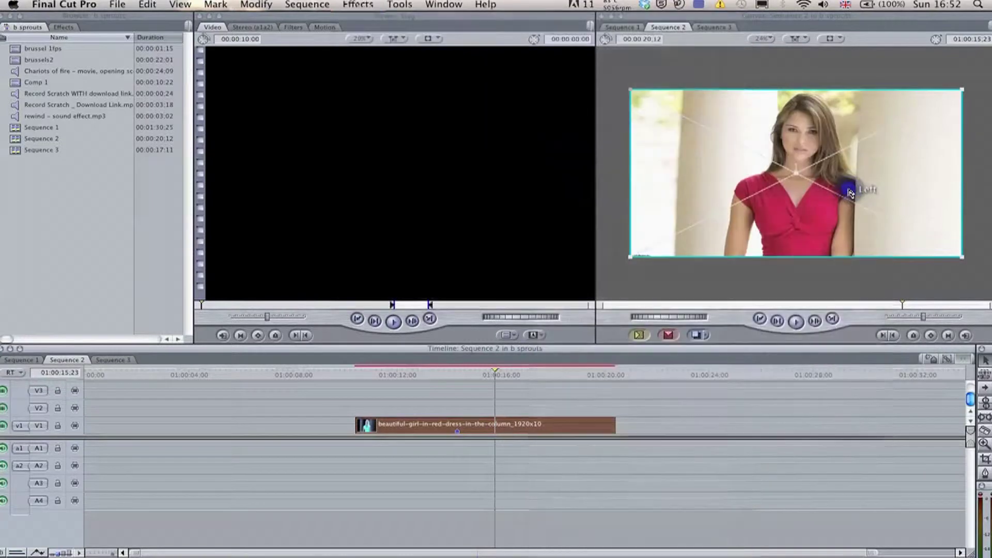
double_click(552, 424)
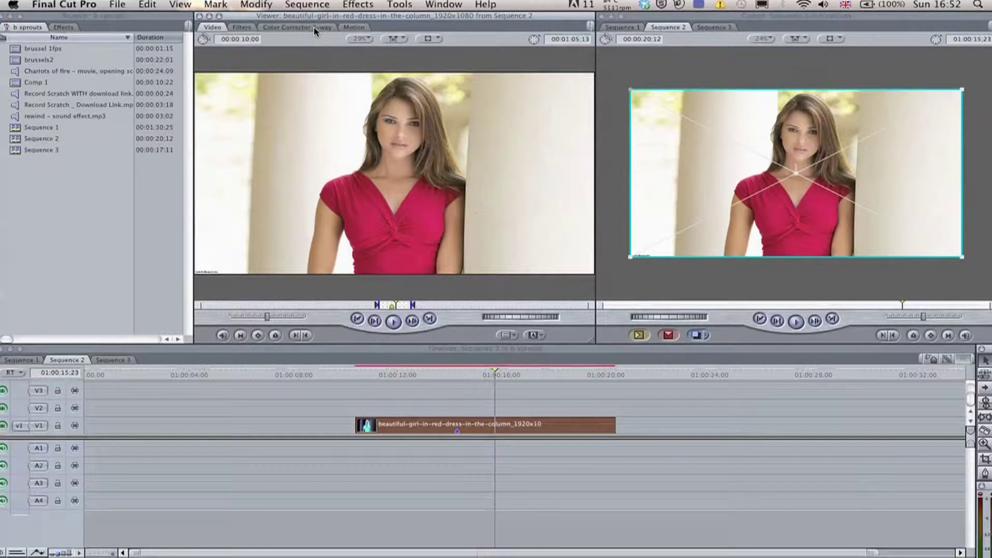
click(314, 27)
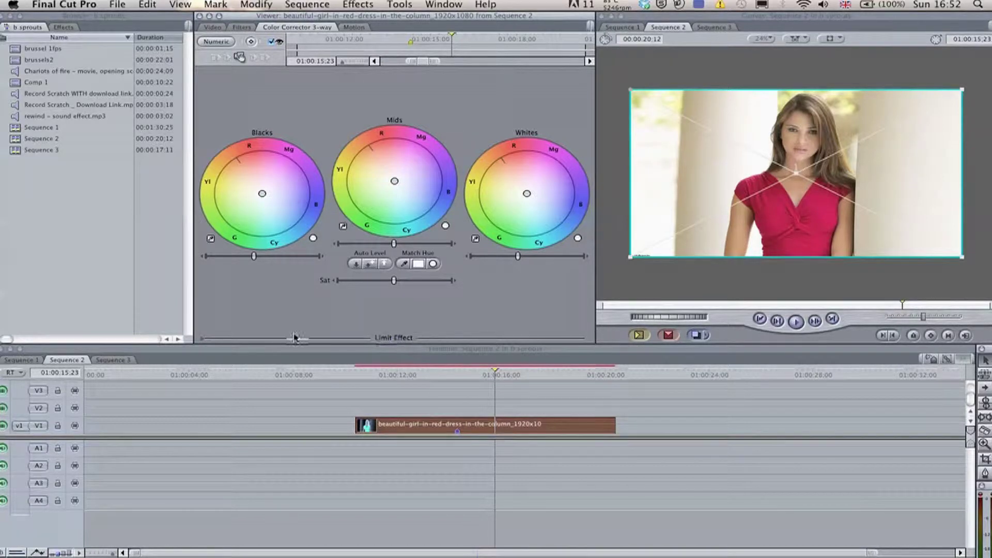
- Expand Limit Effect, sample the dress red with the Select Color eyedropper, and preview the matte
click(203, 340)
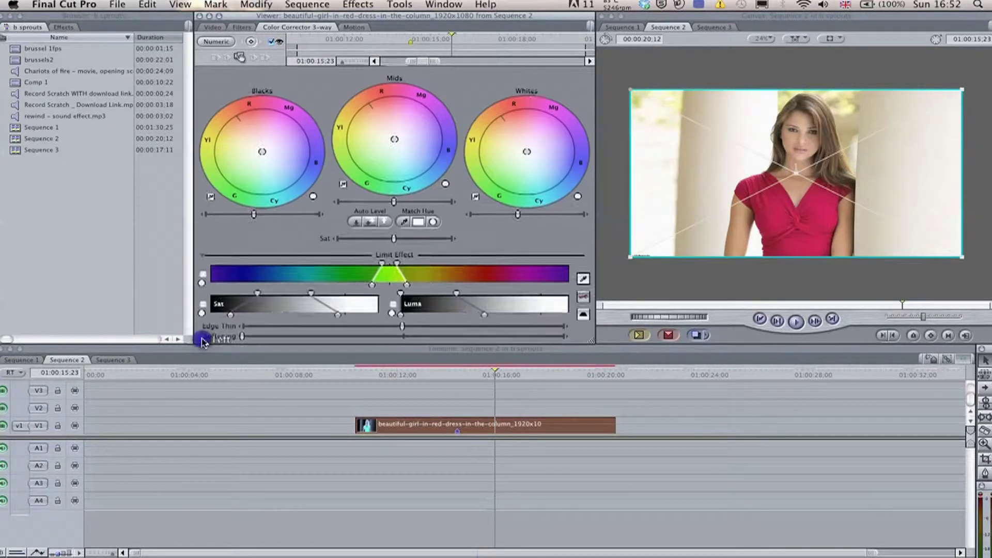
click(584, 280)
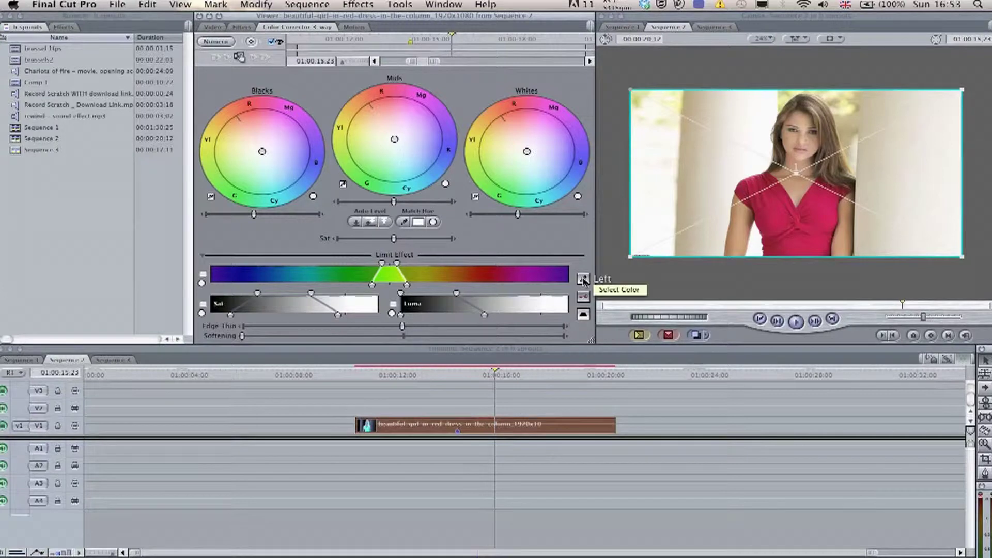
click(774, 211)
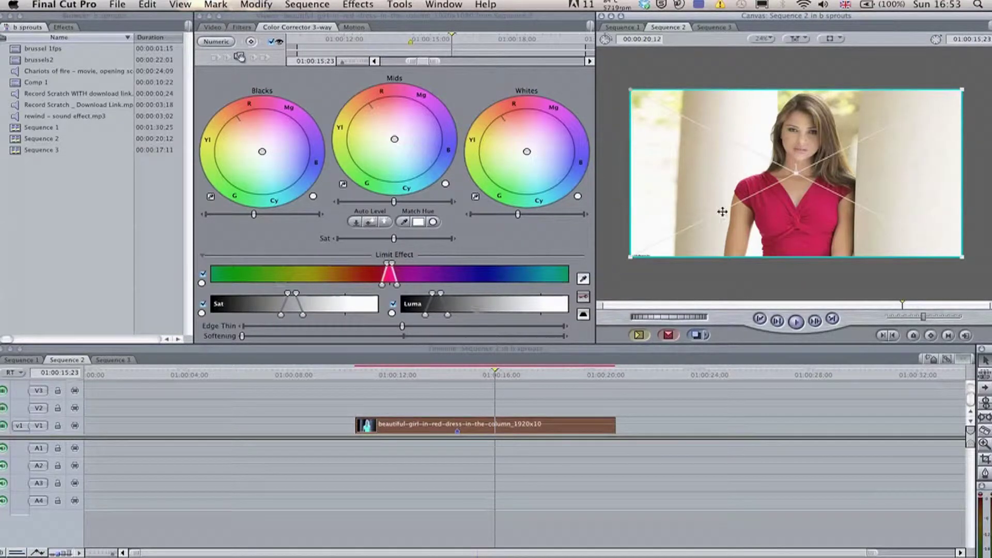
click(583, 297)
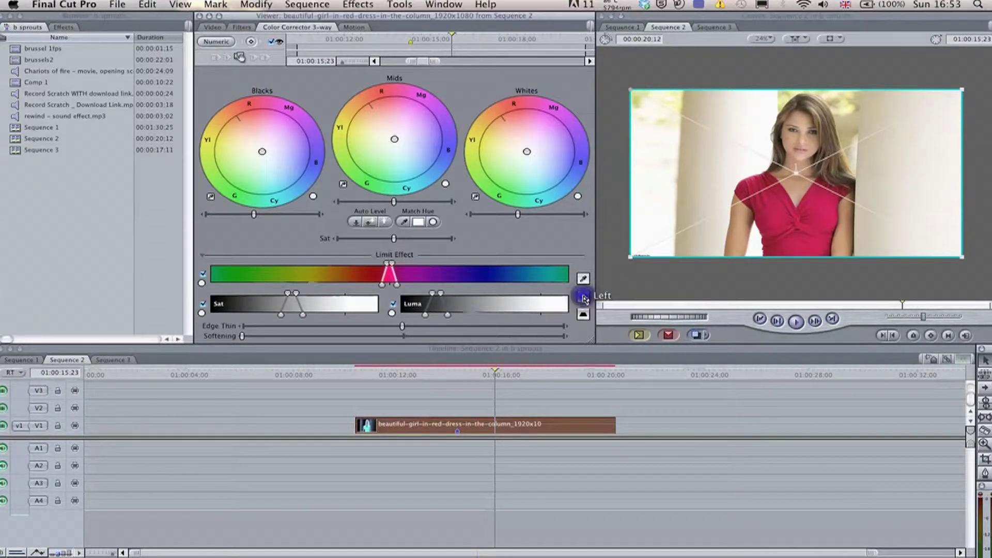
- Display the key matte and widen the luma range toward both brighter and darker tones
click(584, 299)
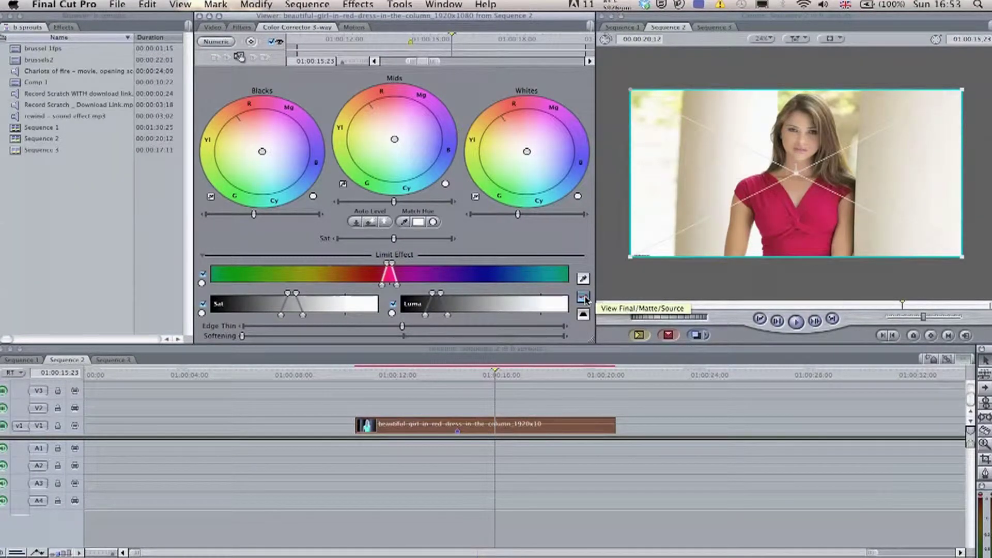
click(584, 298)
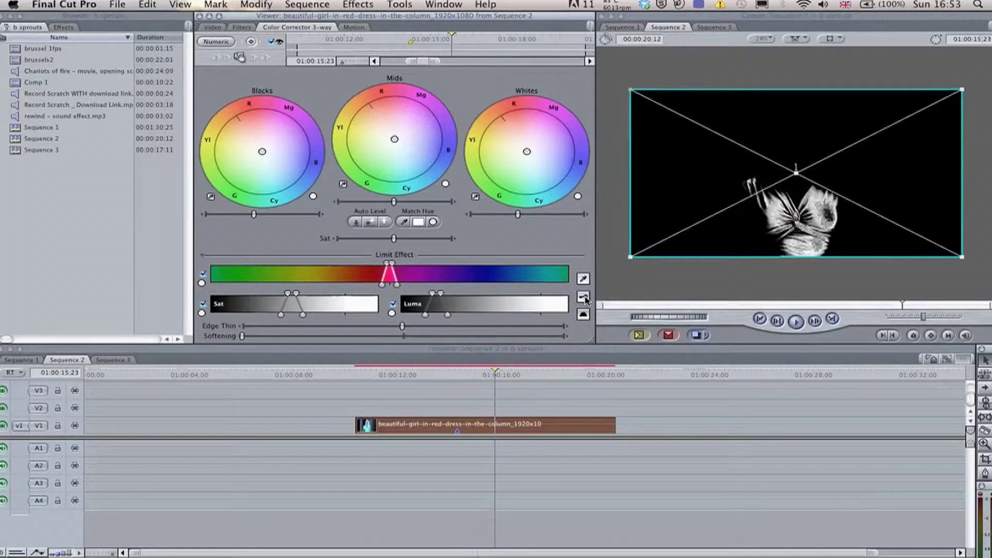
click(584, 298)
drag(440, 293, 556, 293)
click(442, 295)
mouse_move(442, 295)
mouse_down()
mouse_move(413, 299)
mouse_move(433, 296)
mouse_up()
click(434, 295)
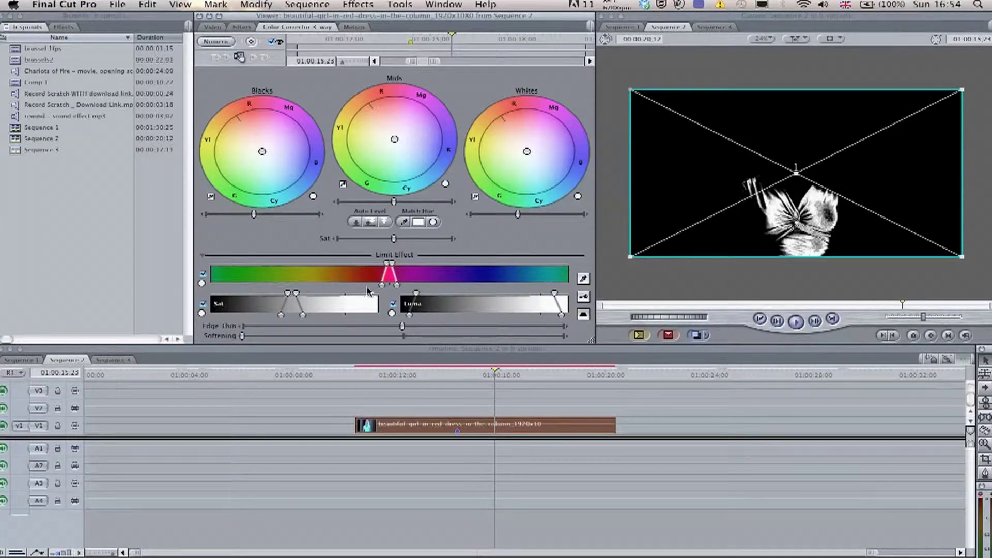
- Adjust the saturation range to include less saturated tones, stepping the playhead back two frames
drag(296, 294, 362, 293)
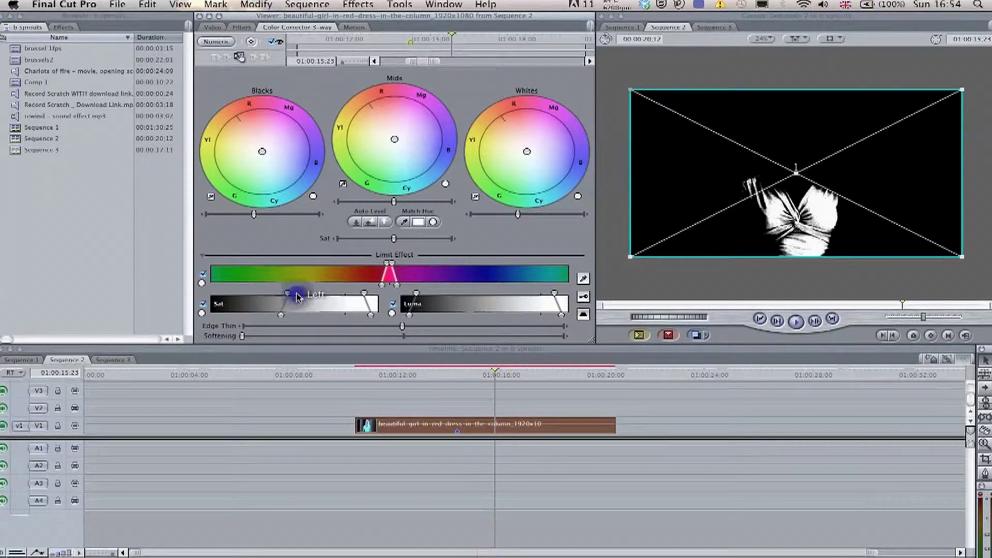
mouse_move(288, 294)
mouse_down()
mouse_move(261, 293)
mouse_move(288, 295)
mouse_up()
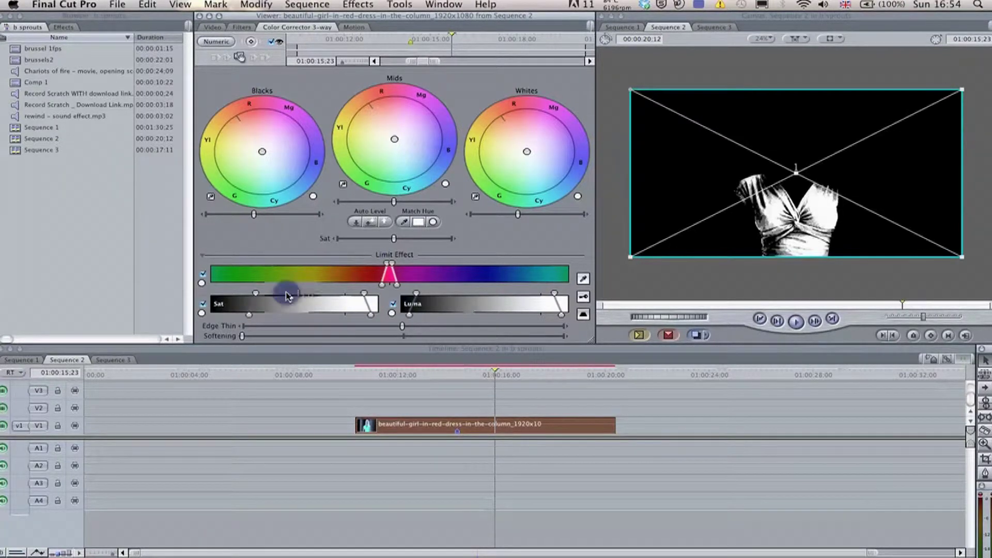
mouse_move(257, 295)
mouse_down()
mouse_move(247, 294)
mouse_move(257, 295)
mouse_up()
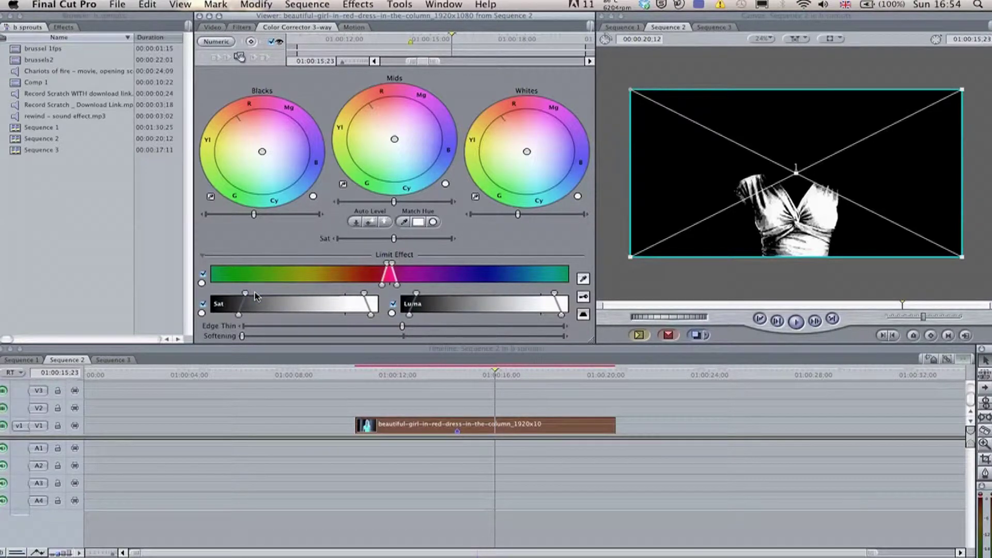
key(Left)
key(Left)
key(Left)
key(Left)
key(Left)
key(Left)
key(Left)
key(Left)
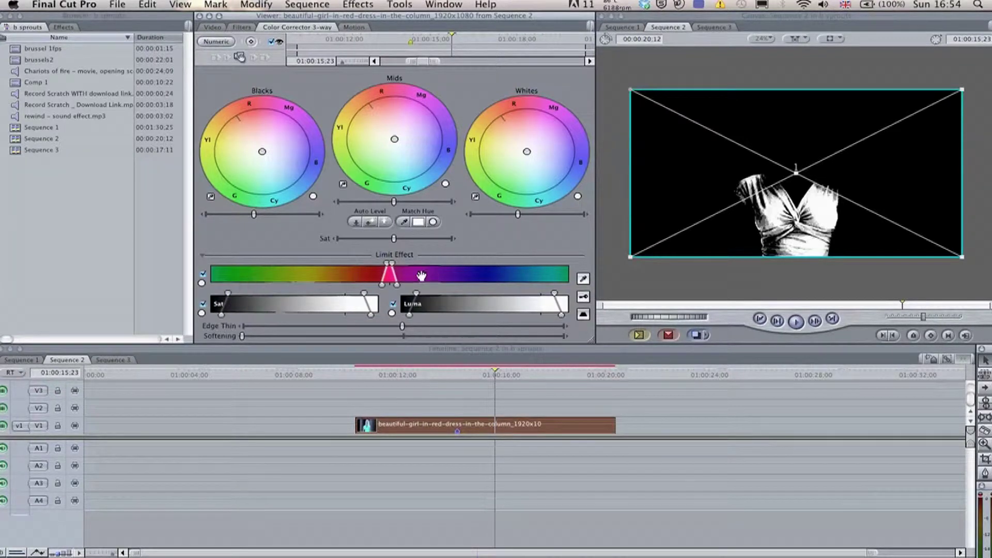
key(Left)
key(Left)
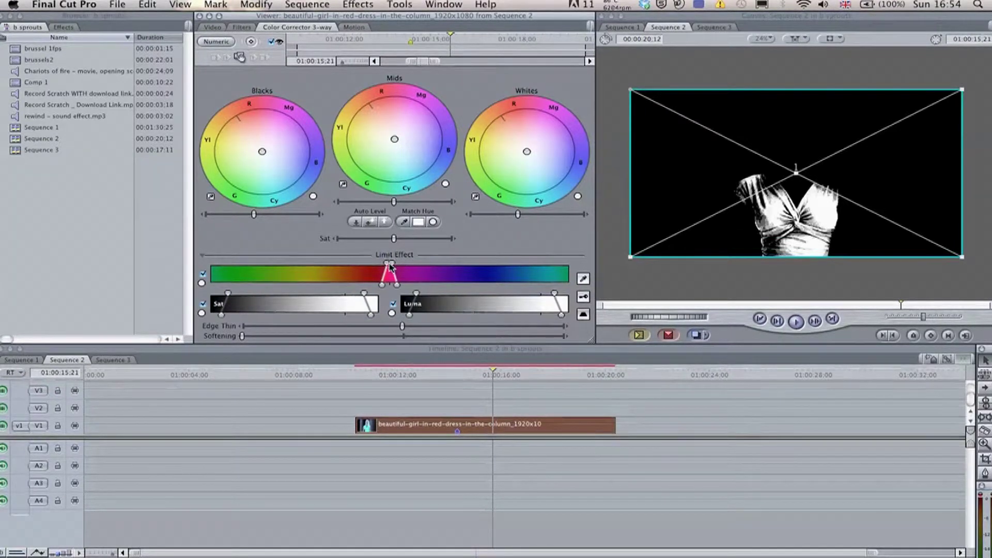
drag(388, 265, 389, 267)
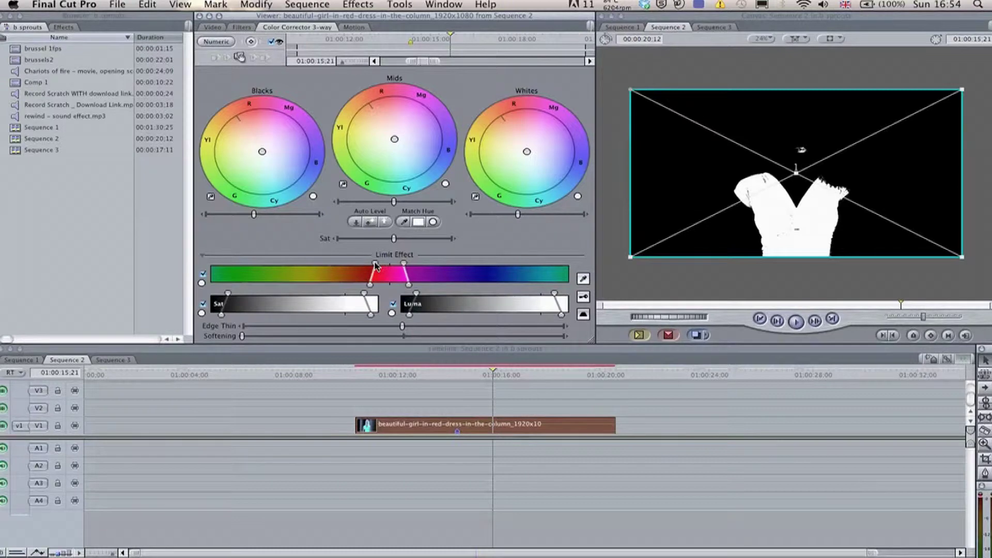
- Widen the hue range slightly to fill the dress matte, then return to the full-colour picture
drag(375, 265, 376, 266)
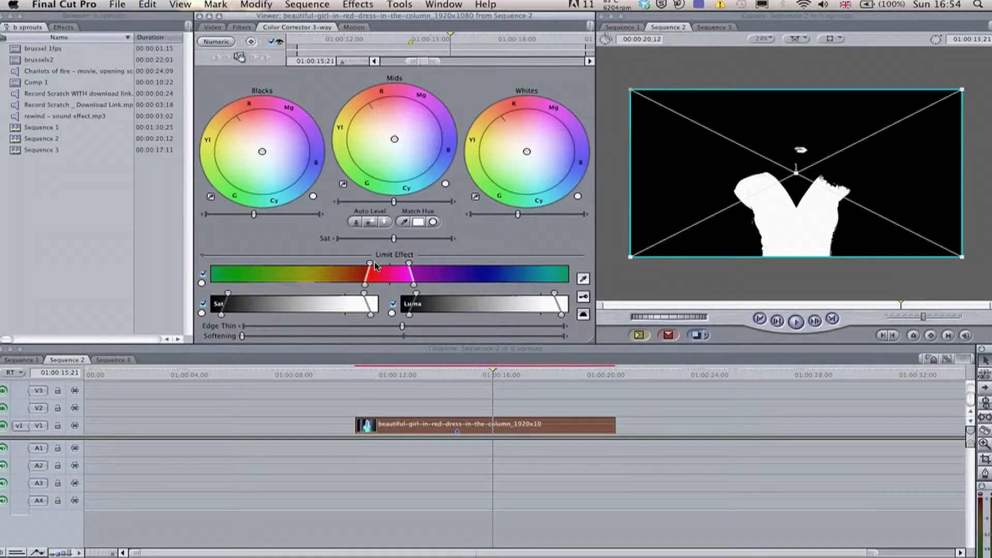
click(583, 298)
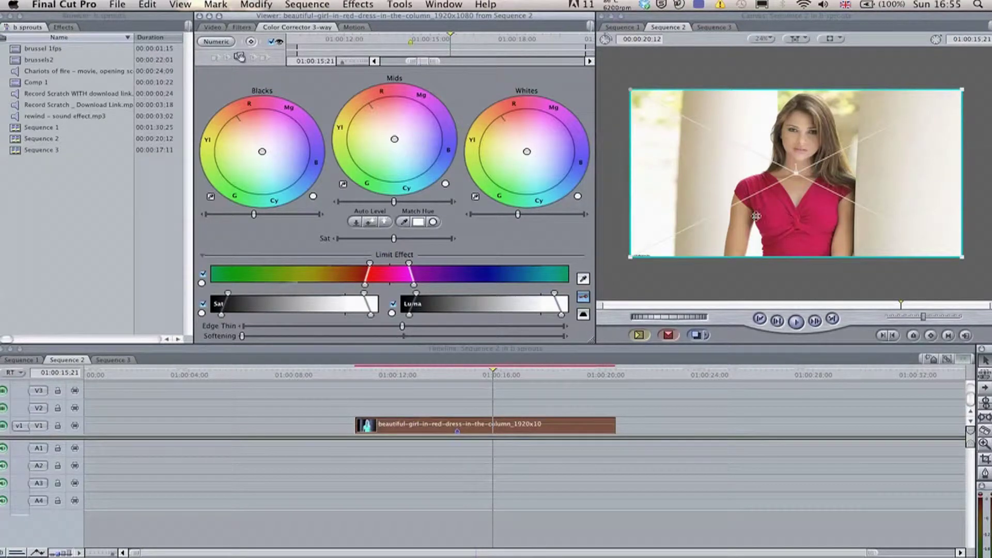
- Switch to Final view and shift the Whites and Mids balance toward magenta
click(583, 297)
drag(528, 153, 529, 153)
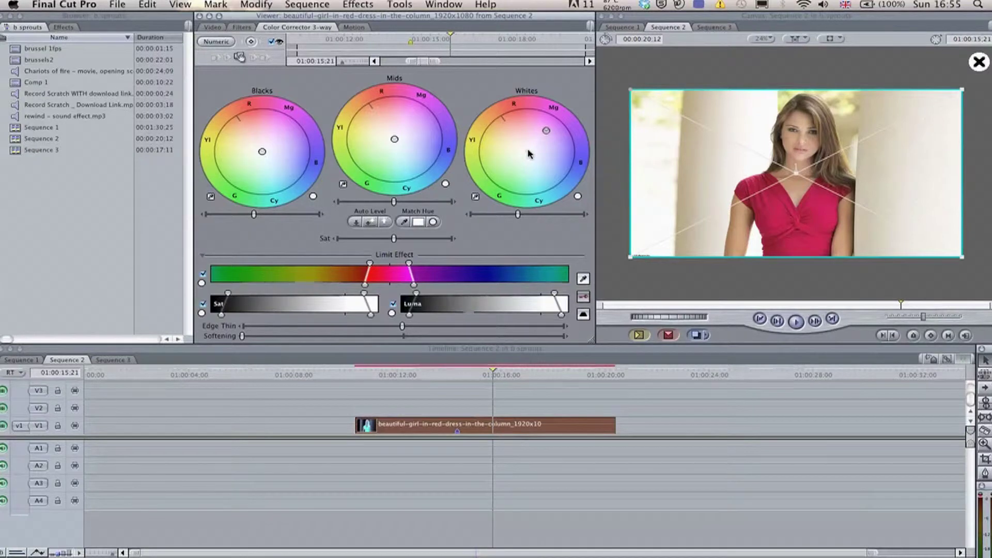
drag(528, 153, 528, 154)
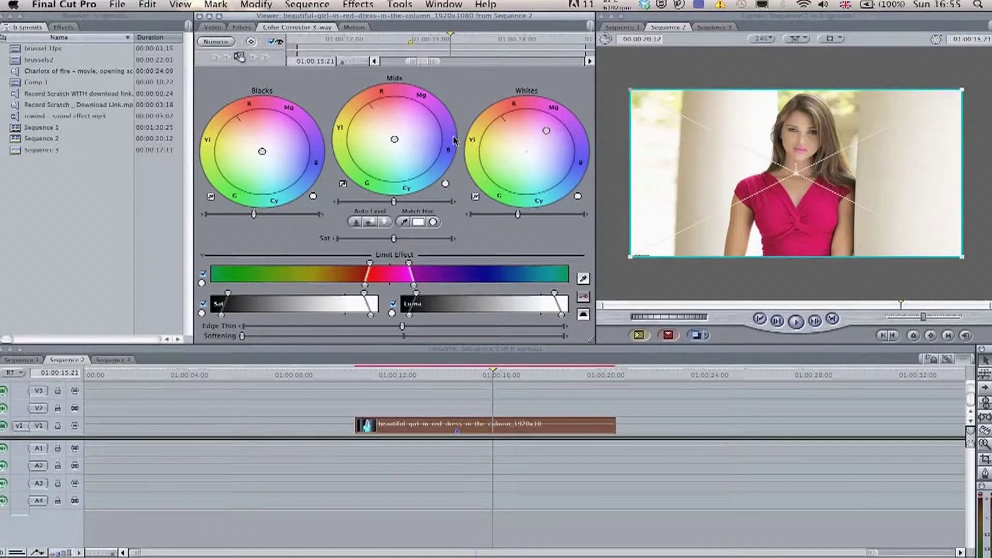
click(394, 139)
drag(396, 141, 395, 142)
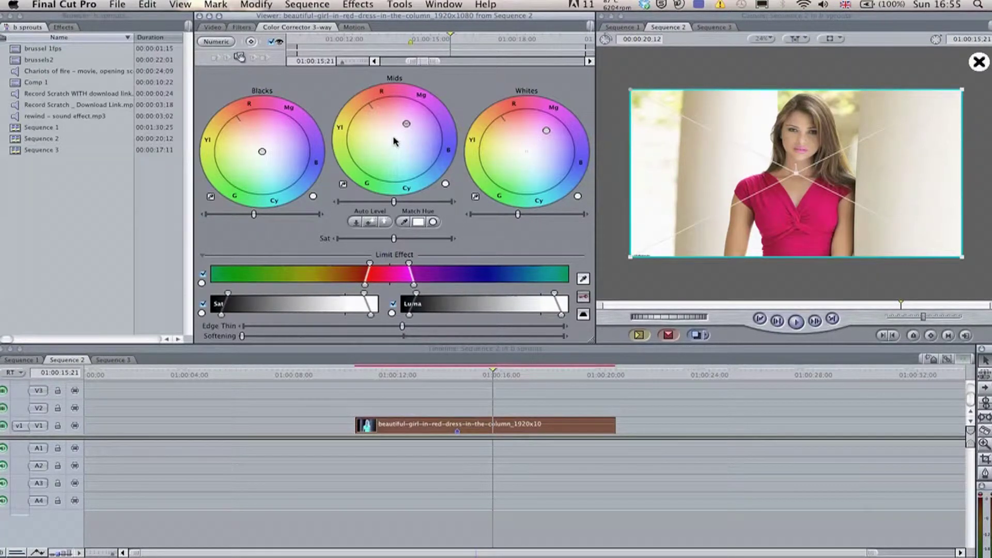
drag(394, 141, 394, 140)
click(394, 139)
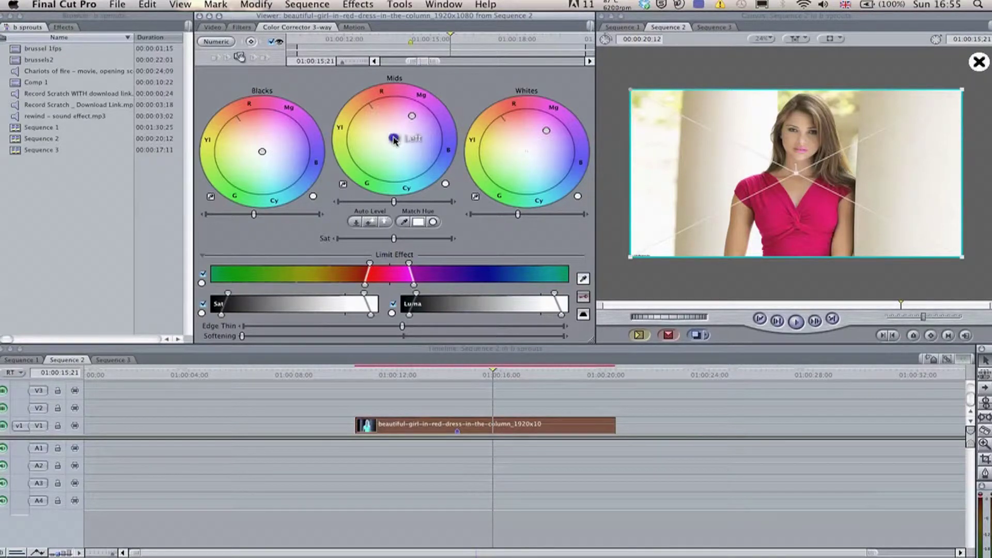
click(413, 118)
drag(413, 118, 415, 113)
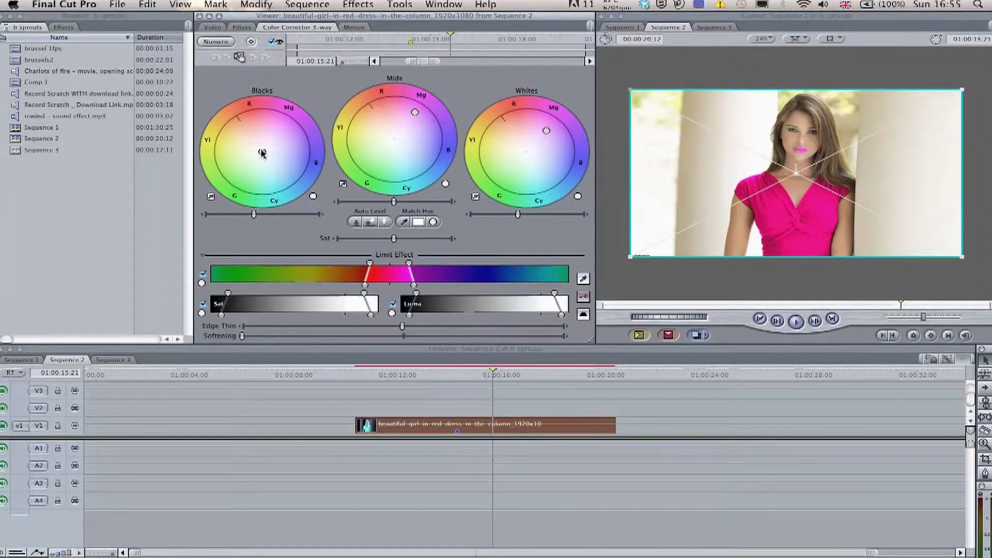
- Push the Blacks balance toward magenta and darken the midtones slightly
drag(261, 151, 262, 150)
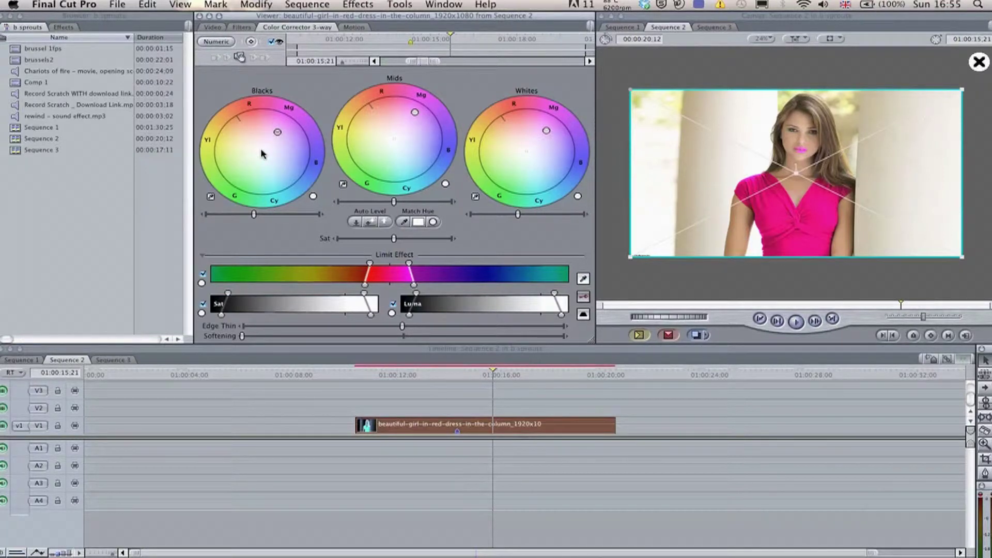
drag(262, 151, 262, 152)
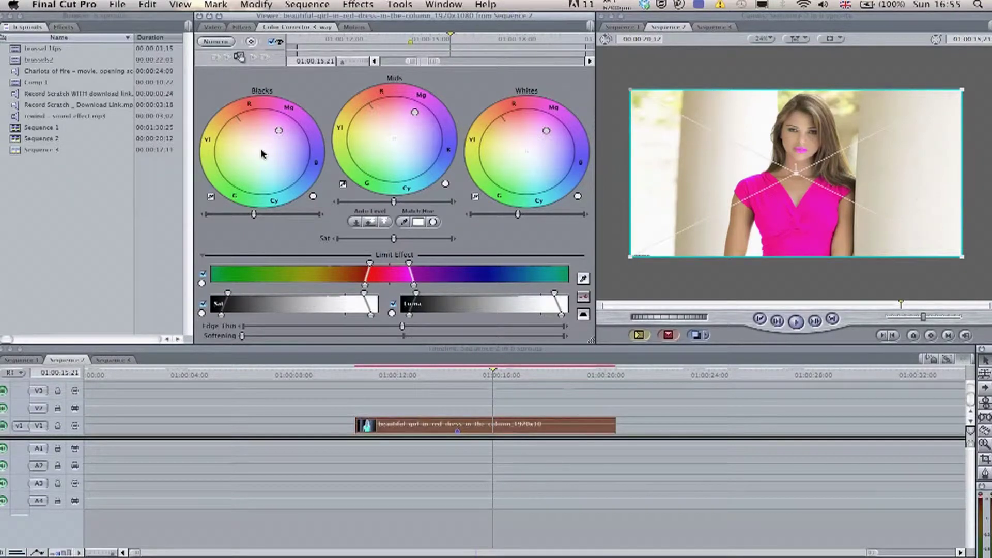
click(416, 115)
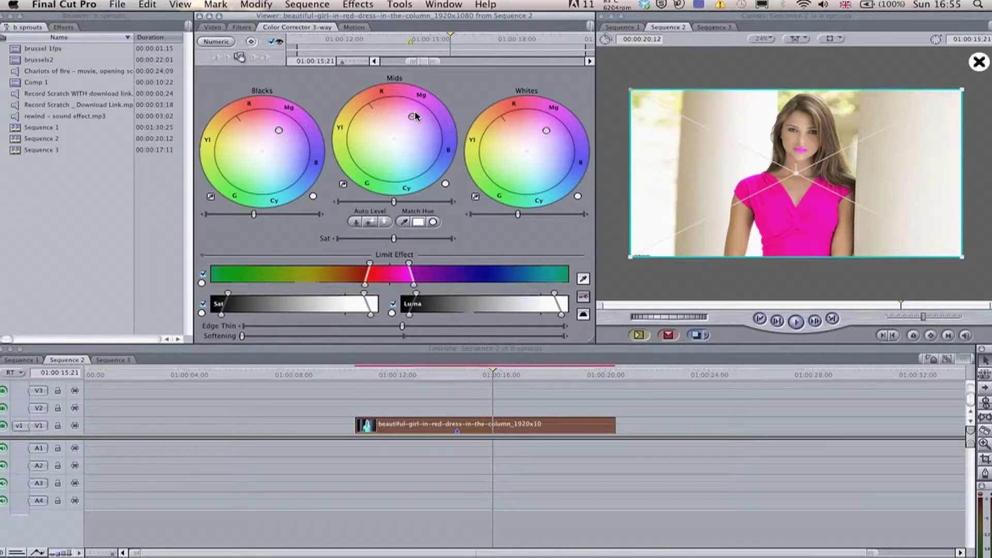
click(416, 116)
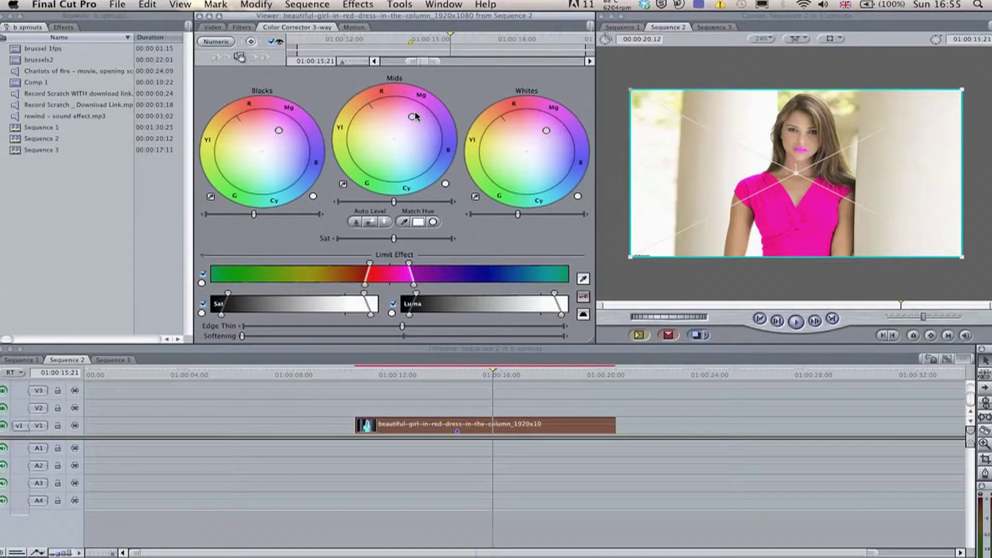
drag(394, 202, 382, 202)
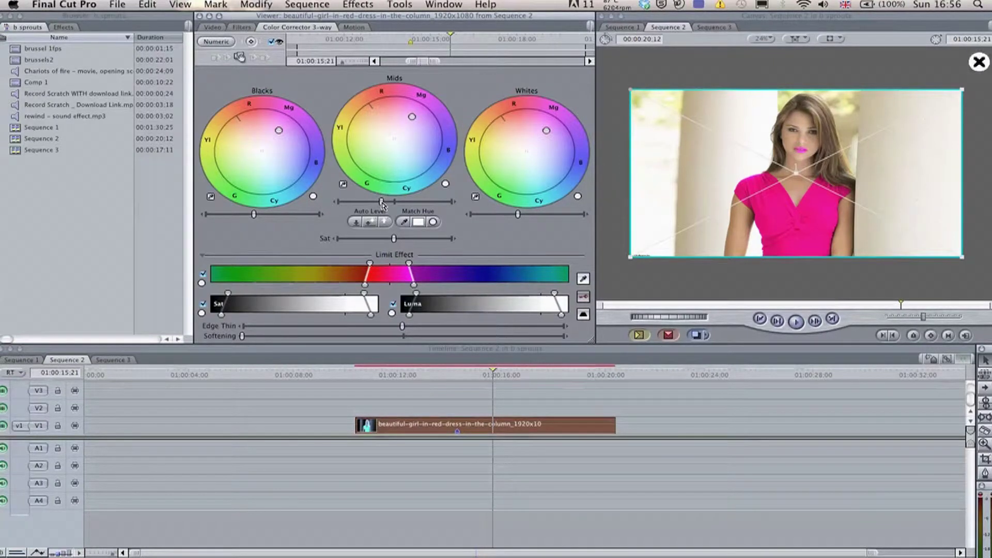
- Toggle the corrector off and on to compare, then copy the clip onto V2
click(271, 42)
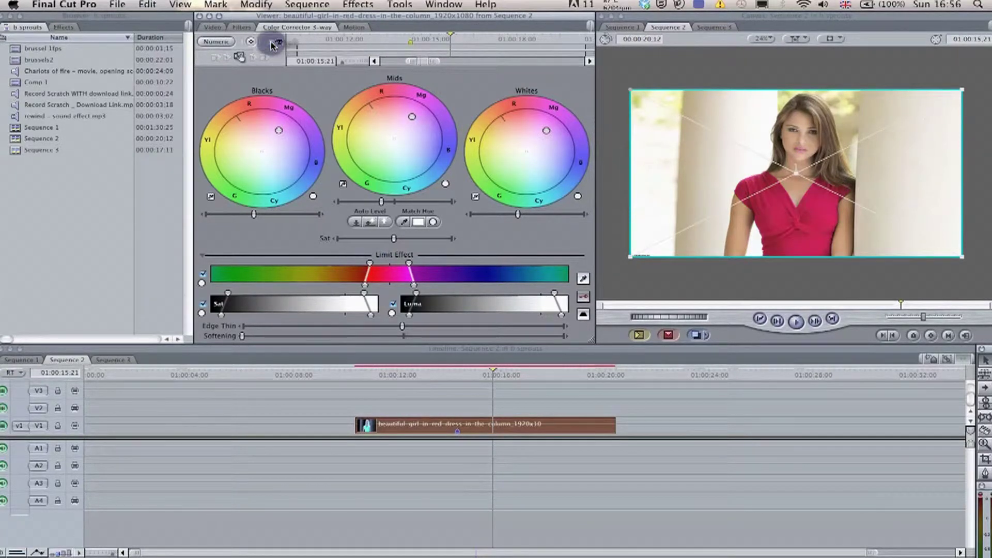
click(271, 43)
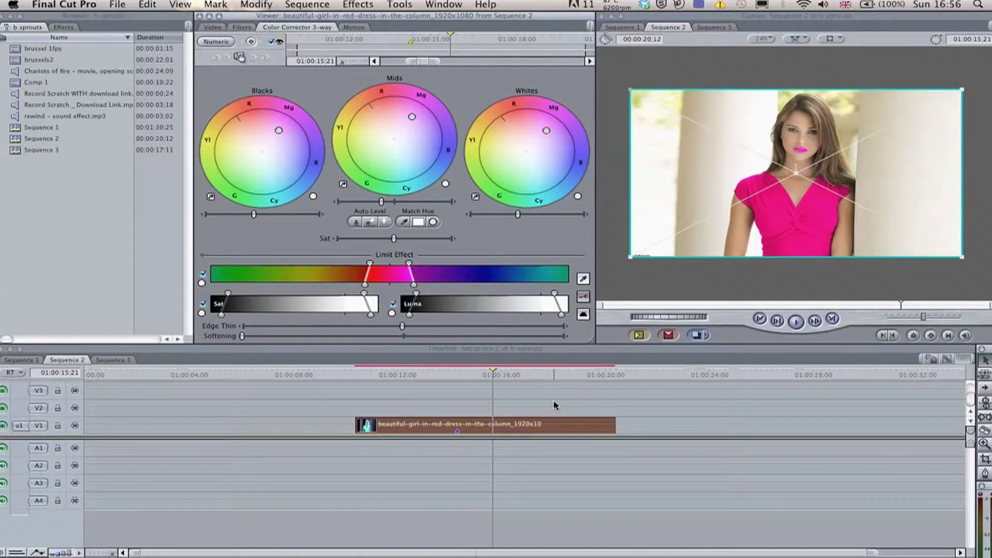
drag(543, 425, 550, 403)
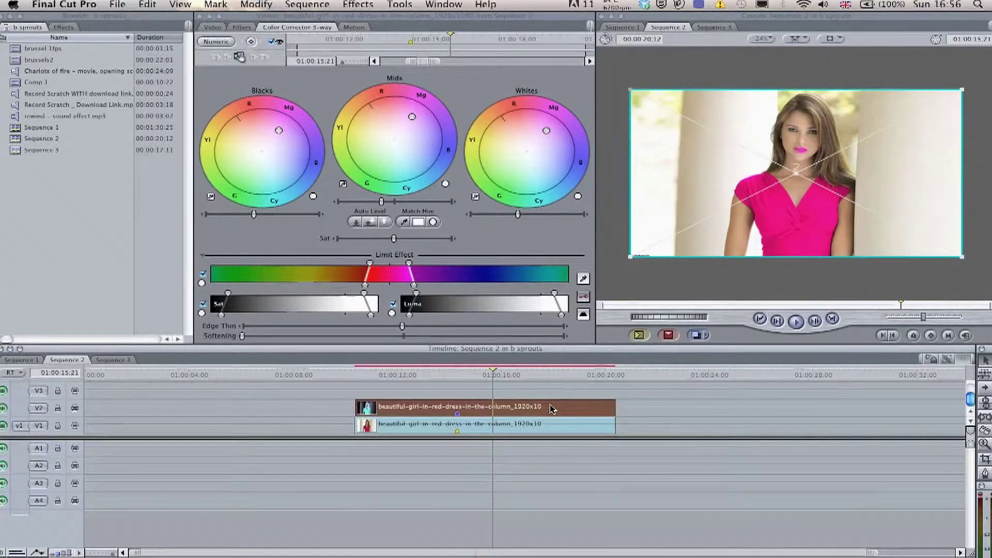
- Pick the Crop tool with the C key for working on the V2 copy
key(c)
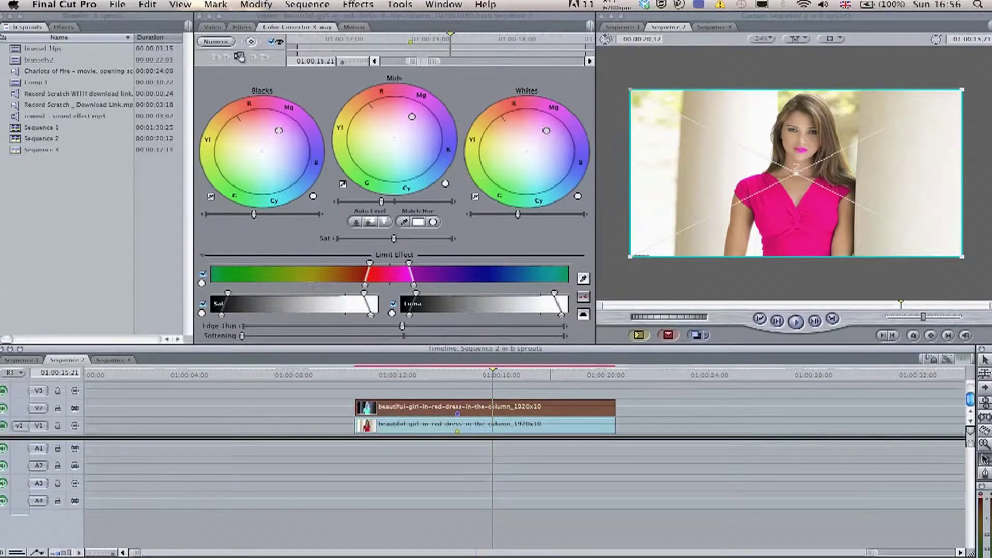
click(985, 462)
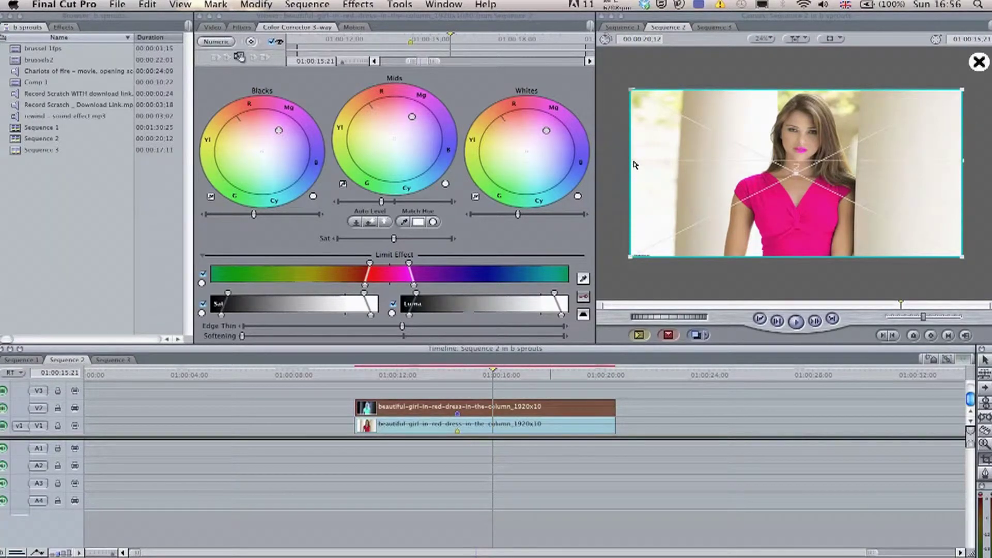
click(635, 165)
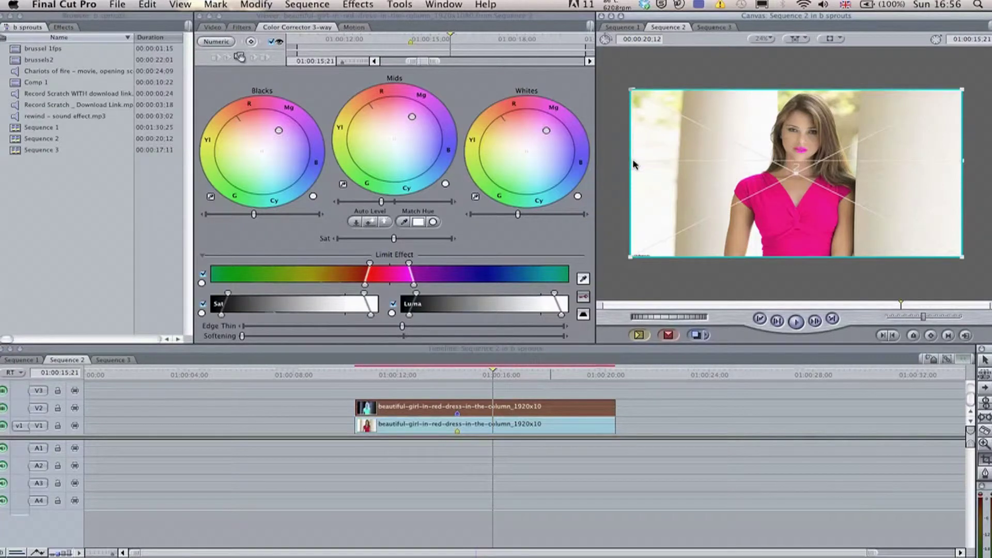
- Open the V2 copy's corrector, untick the Hue and Sat limits, and limit by Luma instead
double_click(560, 404)
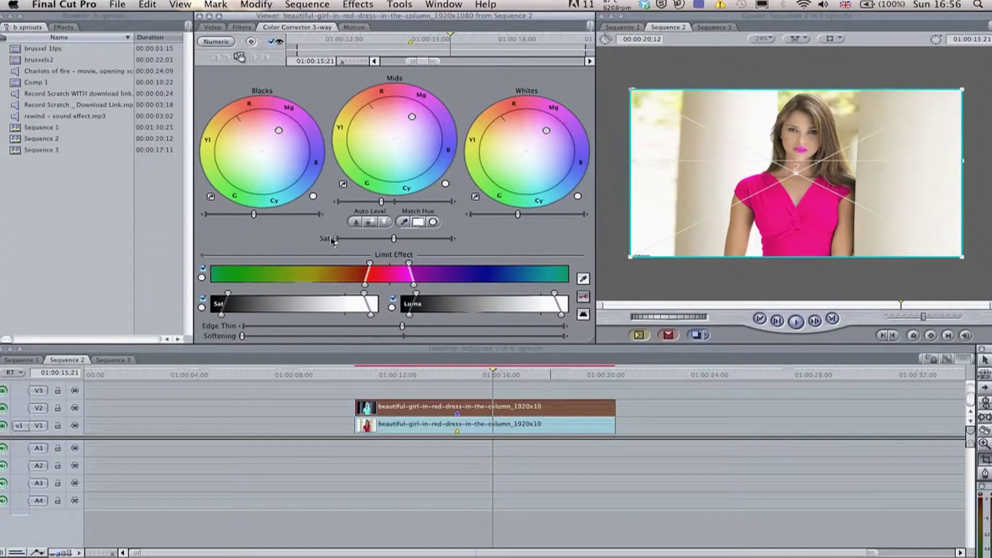
click(203, 269)
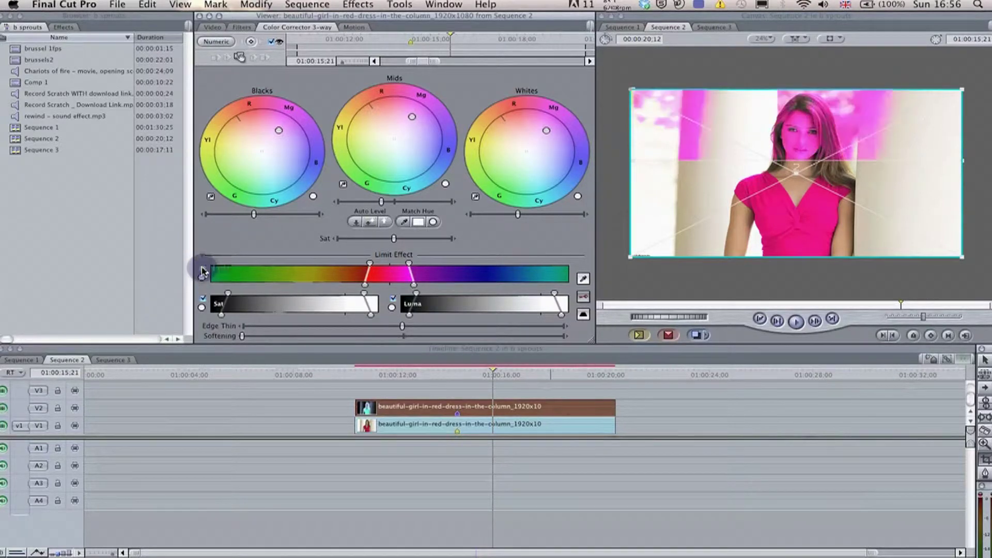
click(203, 299)
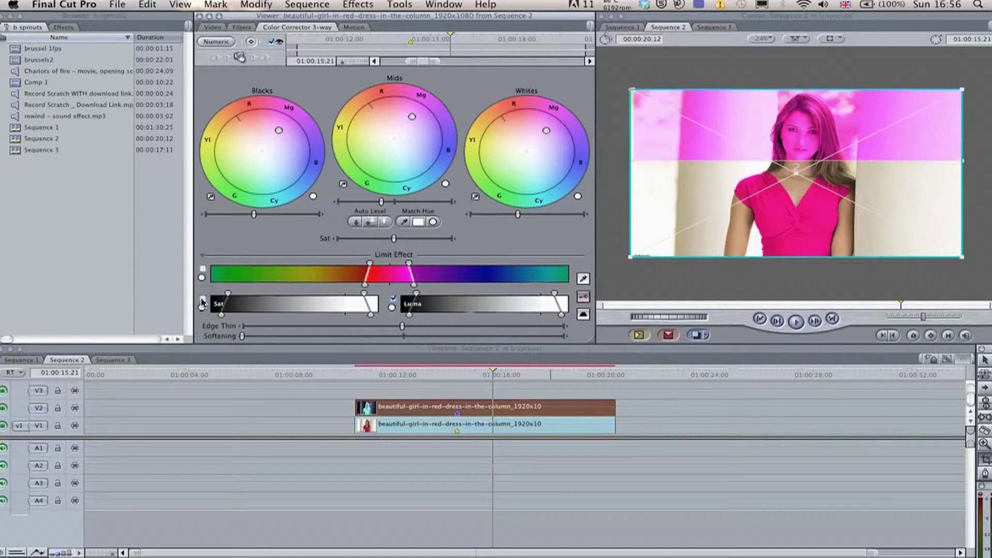
click(582, 316)
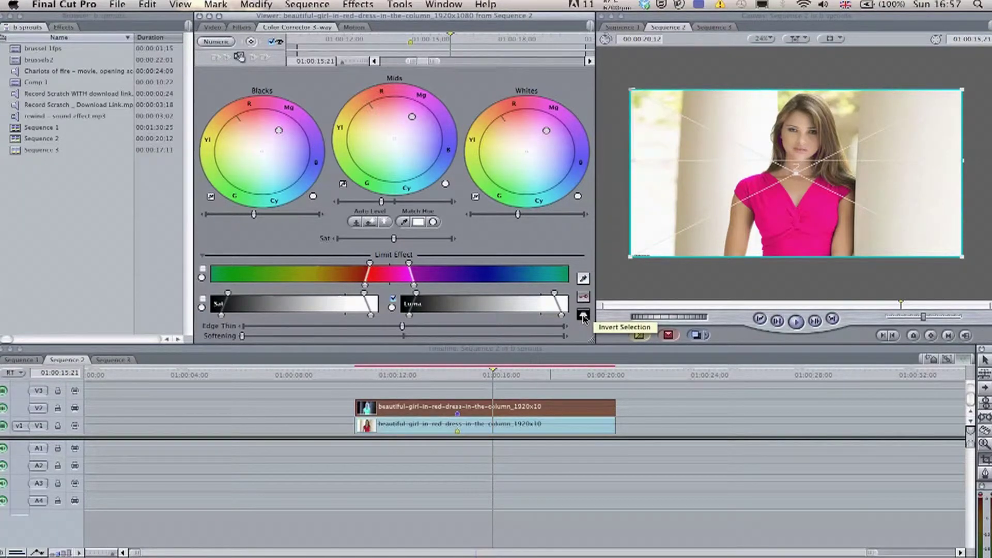
click(583, 316)
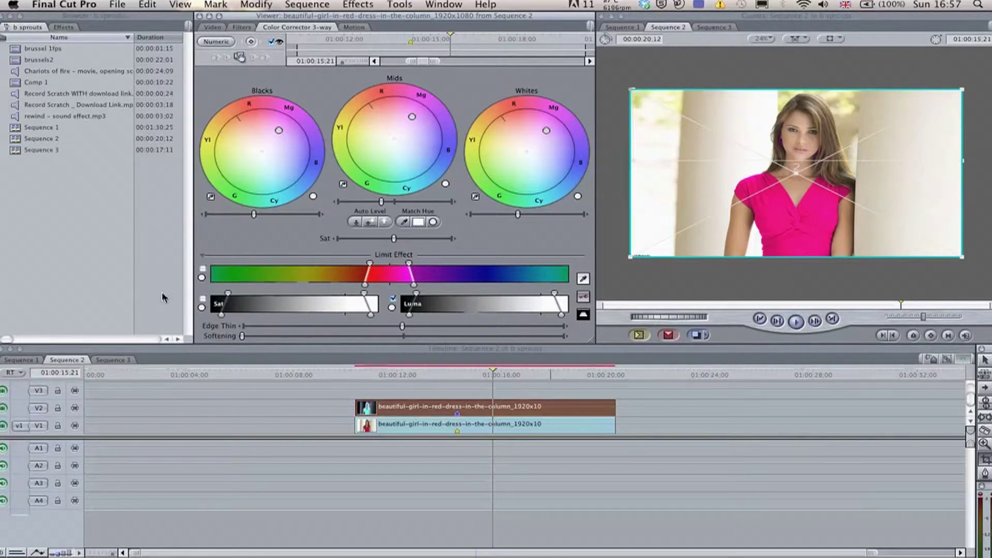
click(393, 300)
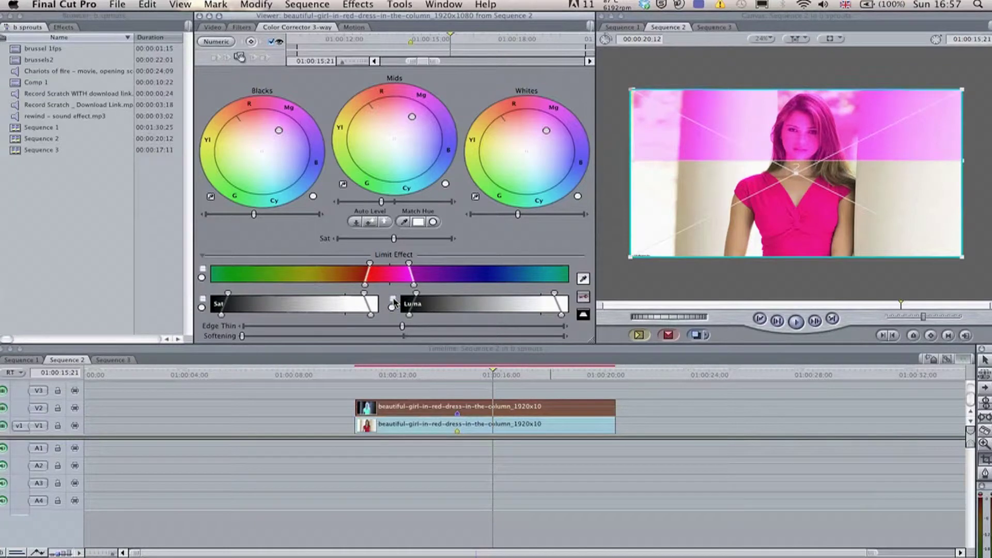
click(393, 301)
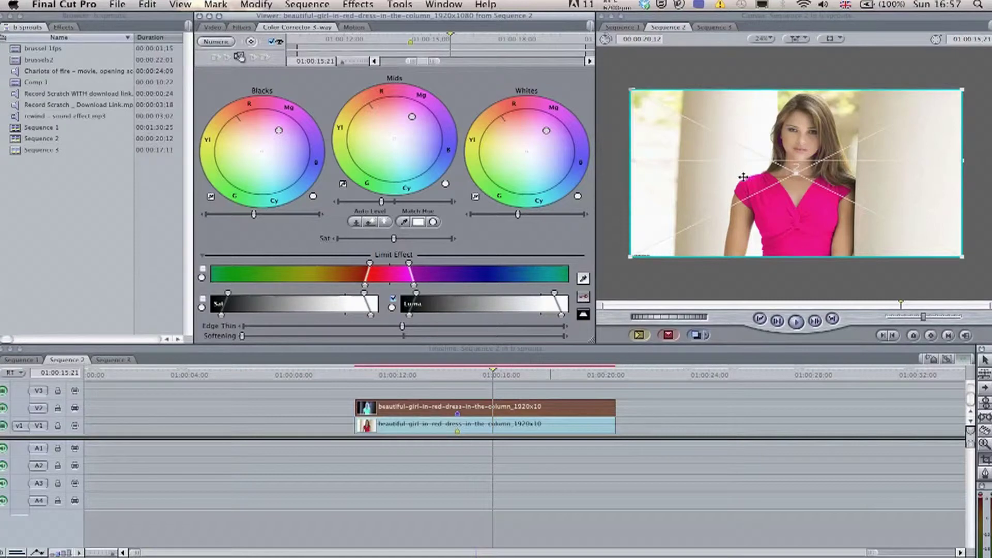
- Duplicate the lower and upper woman clips to start around 01:00:24
scroll(641, 393, right, 2)
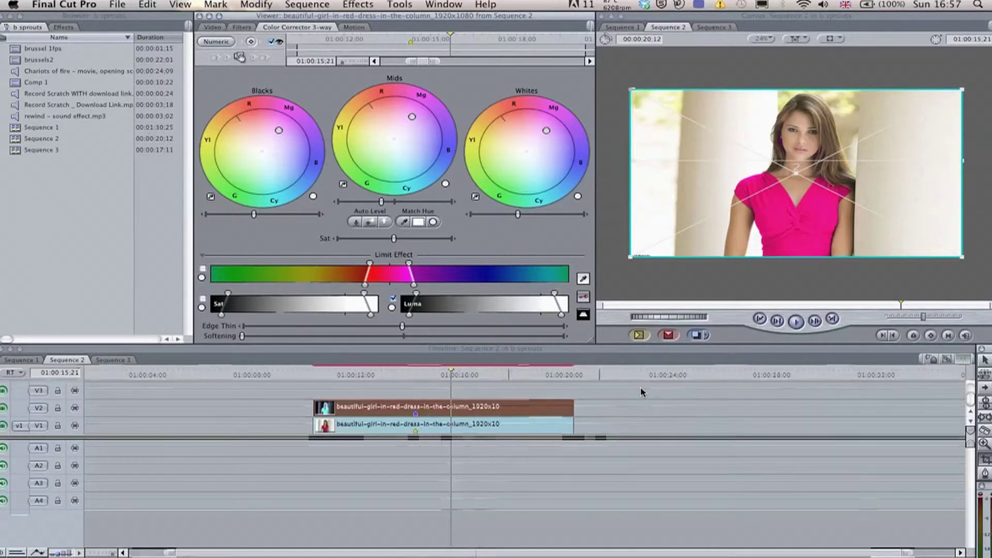
scroll(641, 393, right, 6)
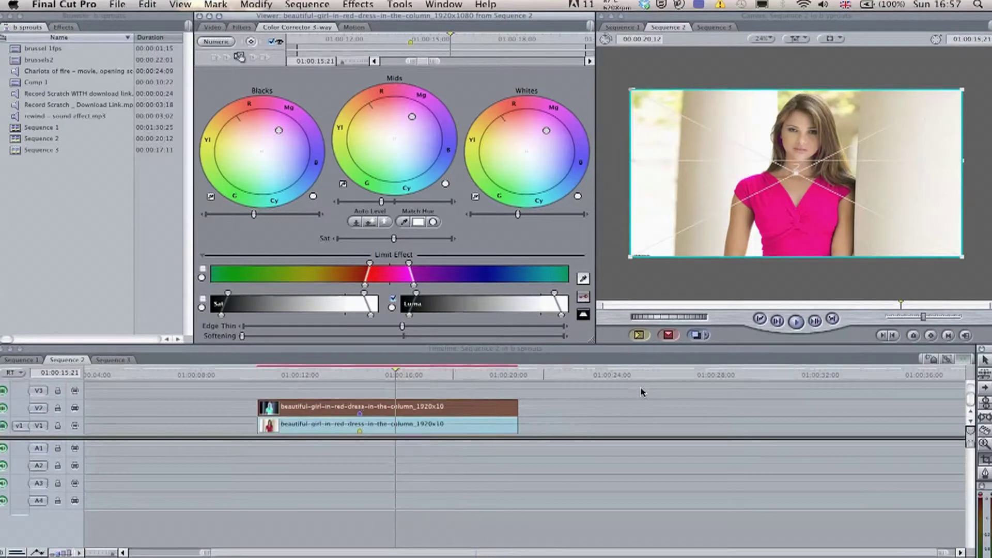
click(382, 425)
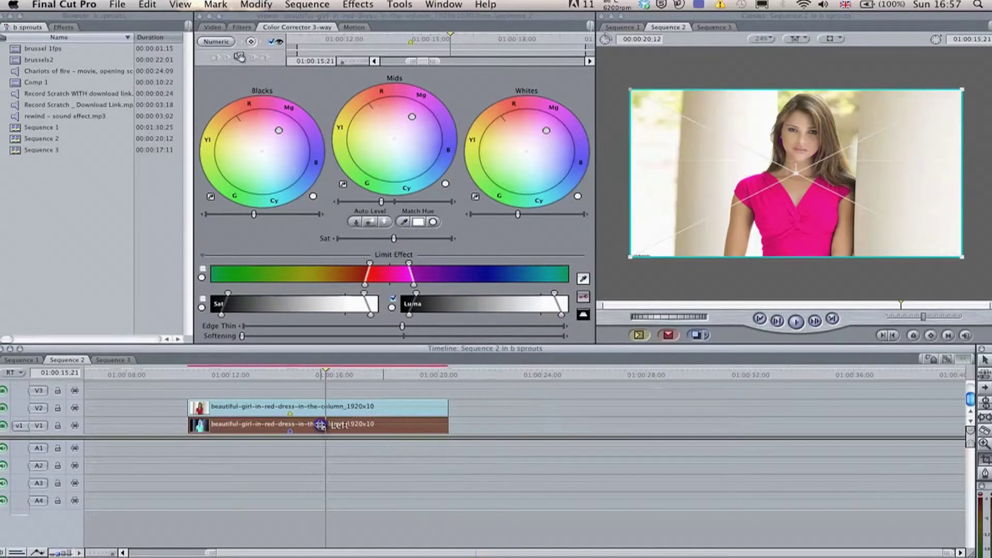
drag(321, 425, 690, 428)
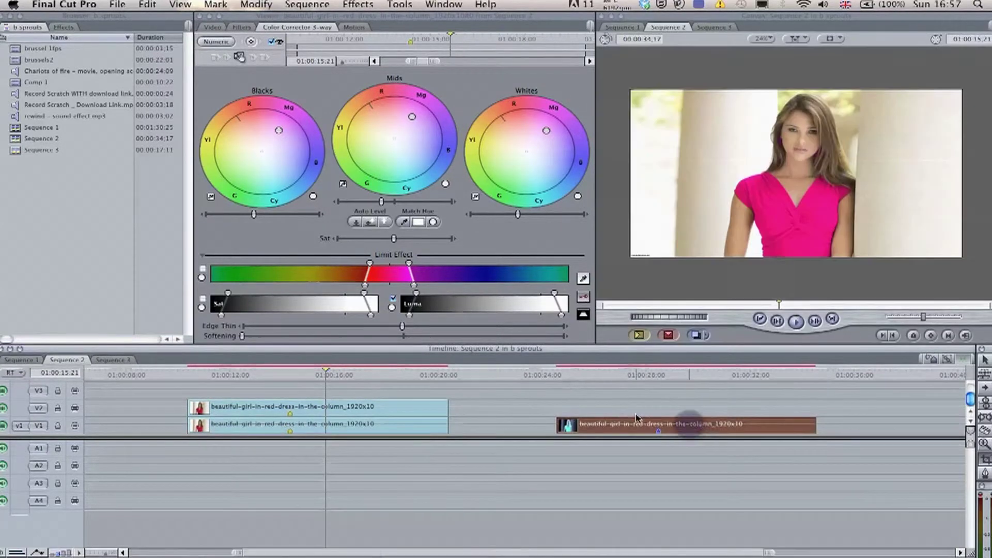
click(704, 372)
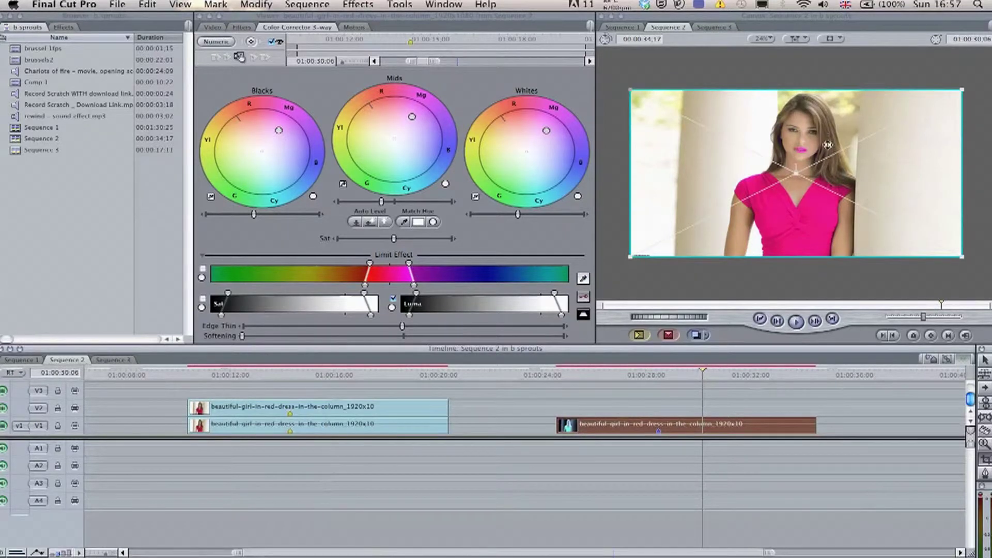
drag(327, 411, 687, 410)
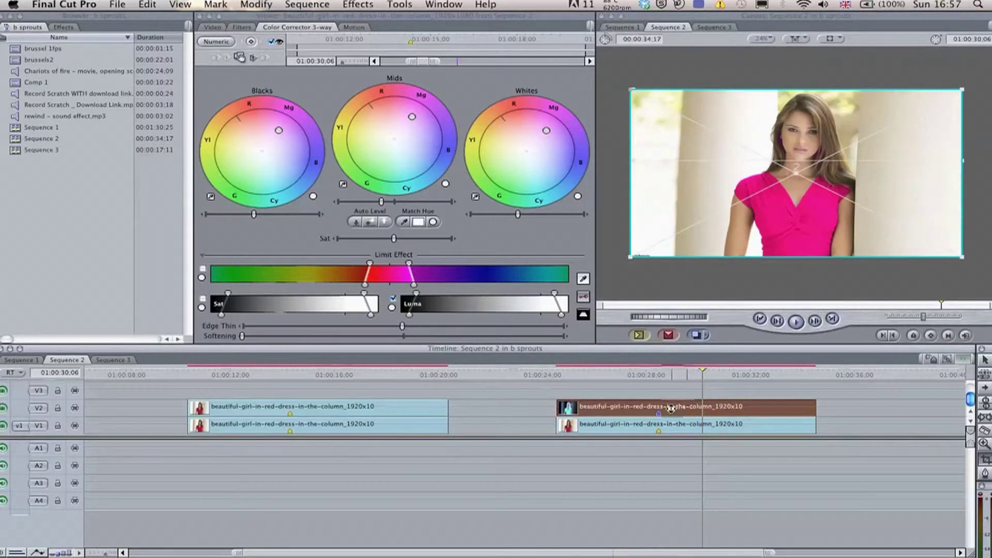
drag(684, 409, 681, 429)
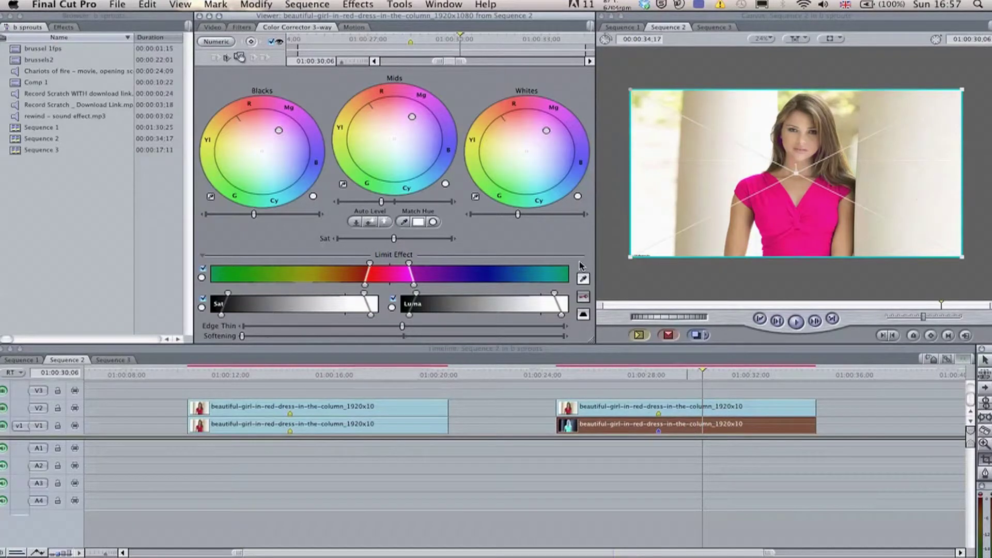
- Invert the Limit Effect selection and drag Sat fully left to grey out the background
click(584, 315)
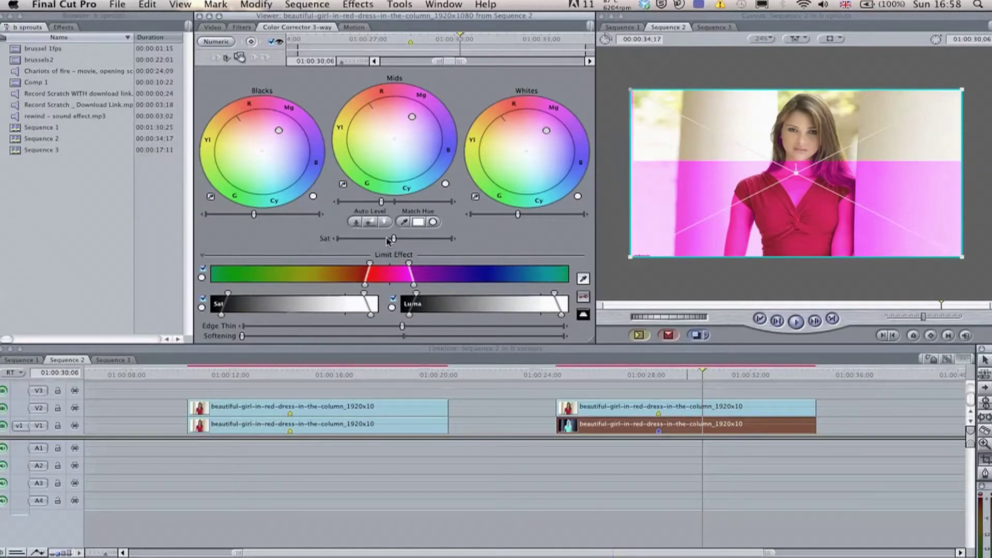
drag(394, 239, 327, 242)
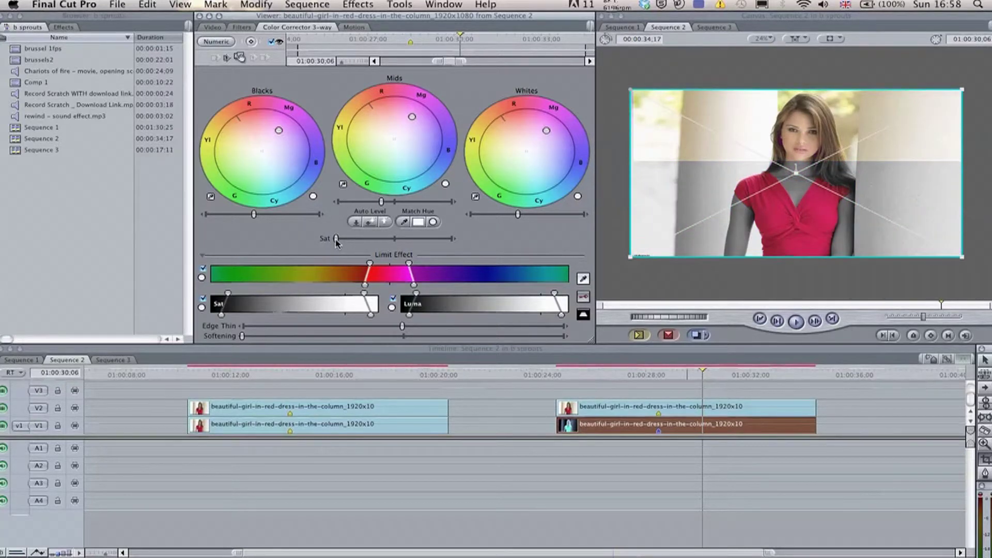
mouse_move(338, 240)
mouse_down()
mouse_move(422, 244)
mouse_move(329, 242)
mouse_up()
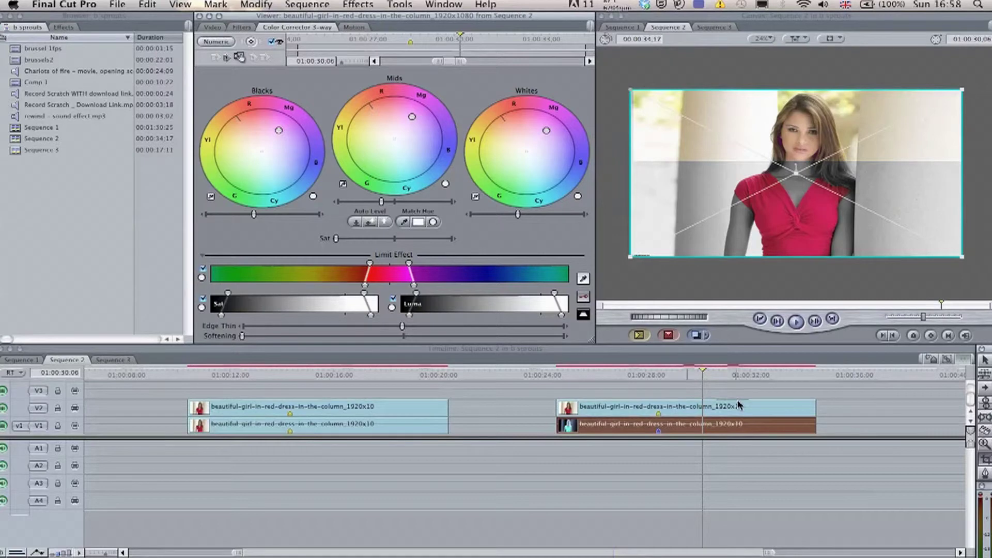
click(751, 410)
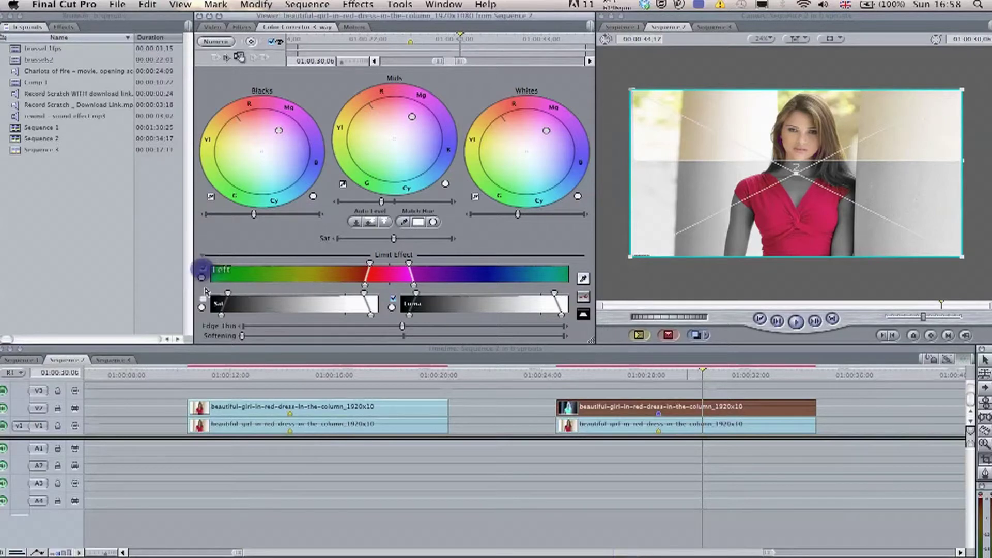
- Limit the correction by hue and saturation, invert the selection, and lower saturation to drain the colour
click(203, 269)
click(203, 299)
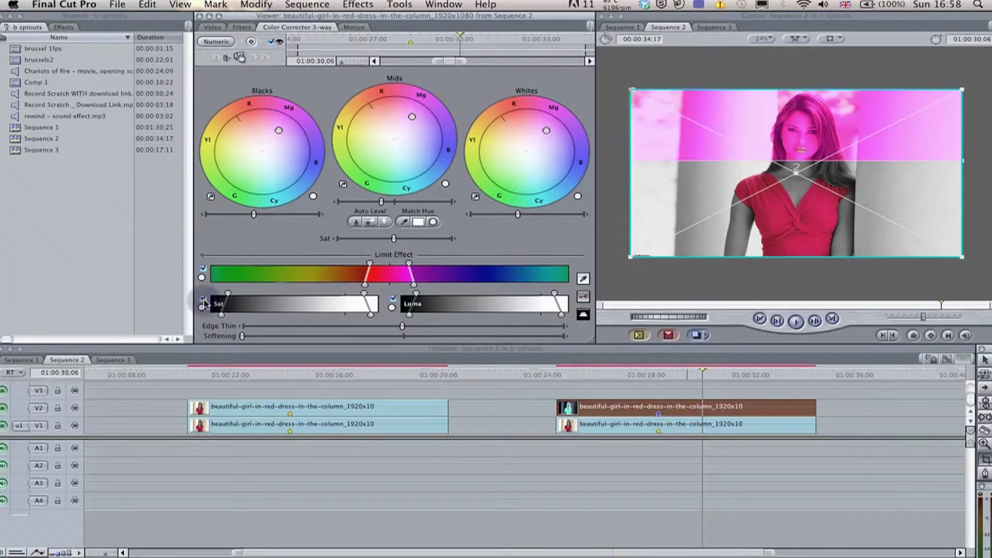
click(583, 316)
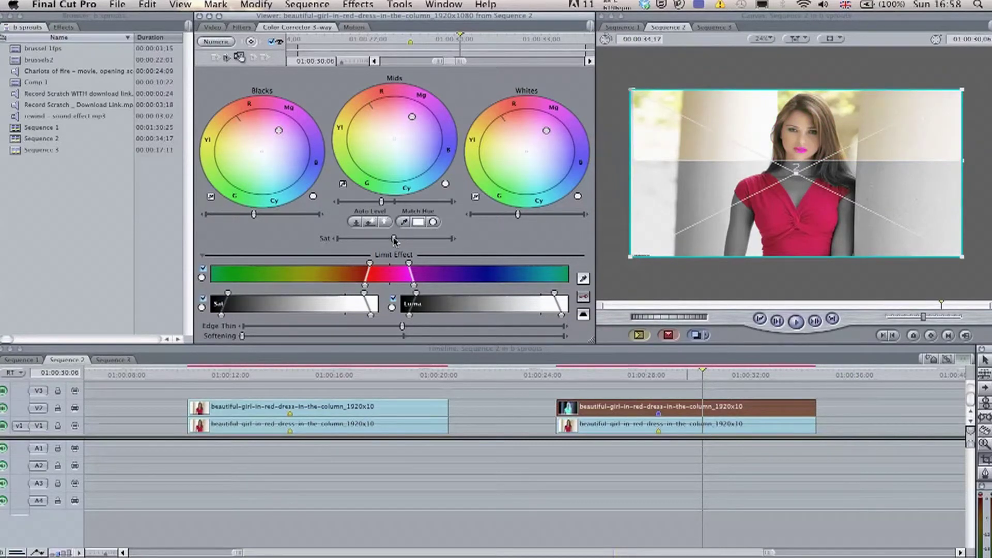
drag(393, 240, 333, 242)
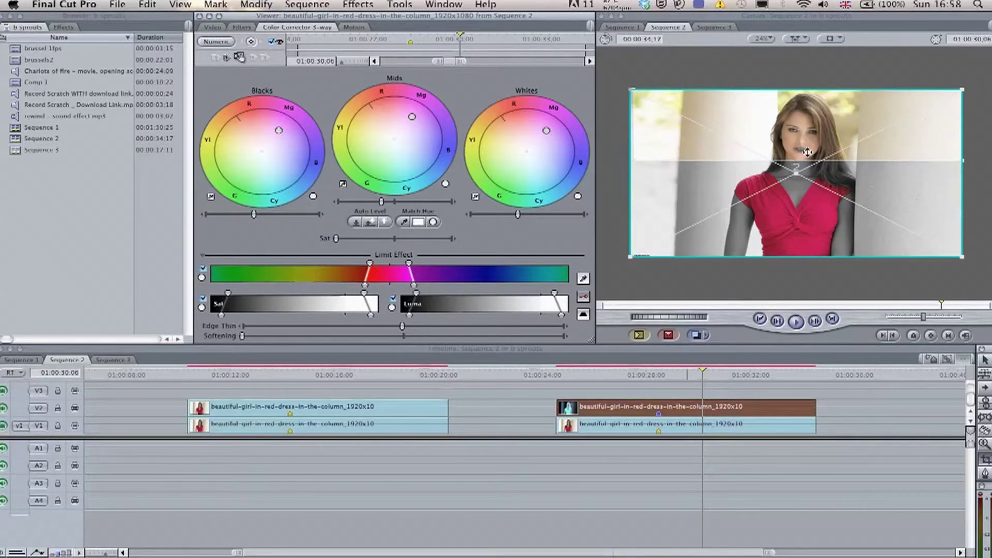
- Turn off the invert and hue and saturation limits so the background goes grey around the red dress
click(583, 315)
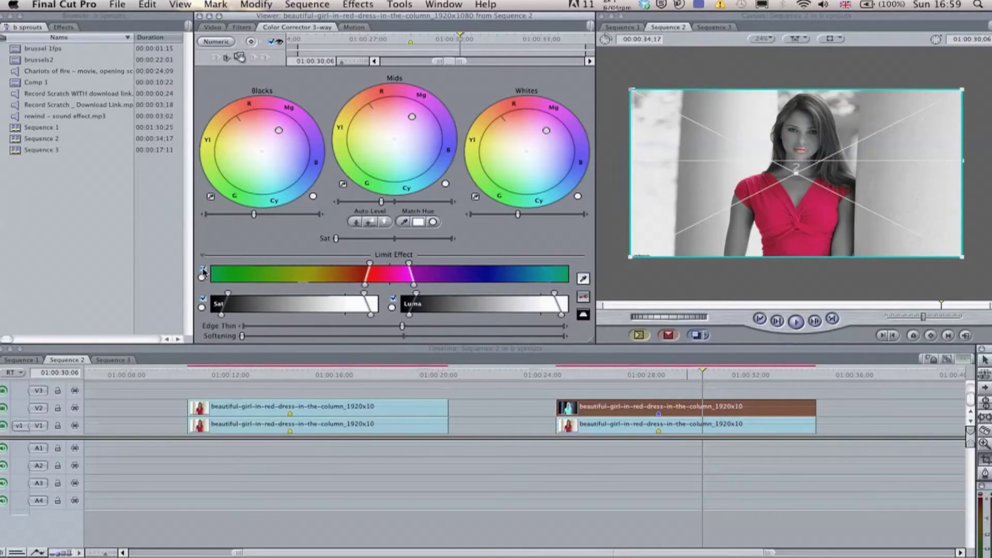
click(203, 270)
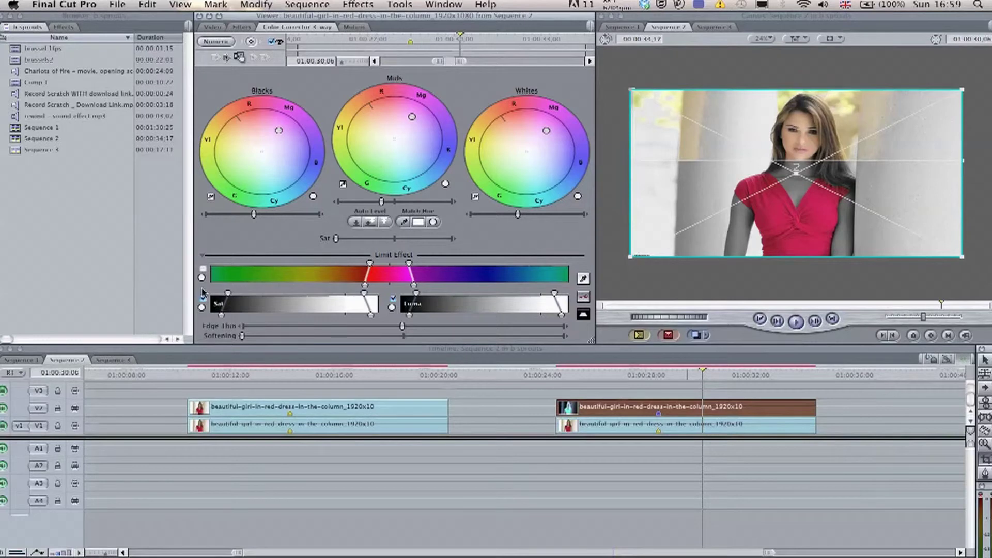
click(203, 299)
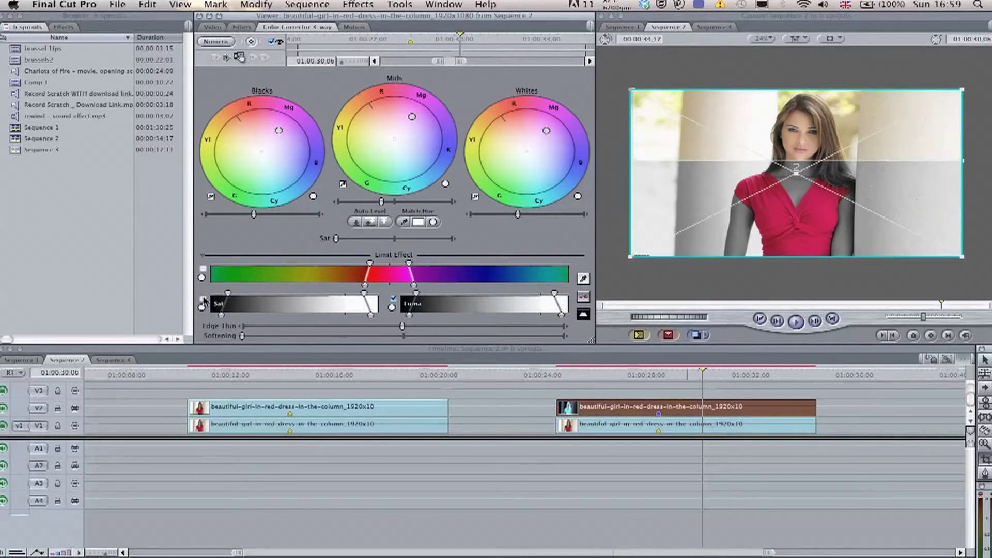
click(393, 299)
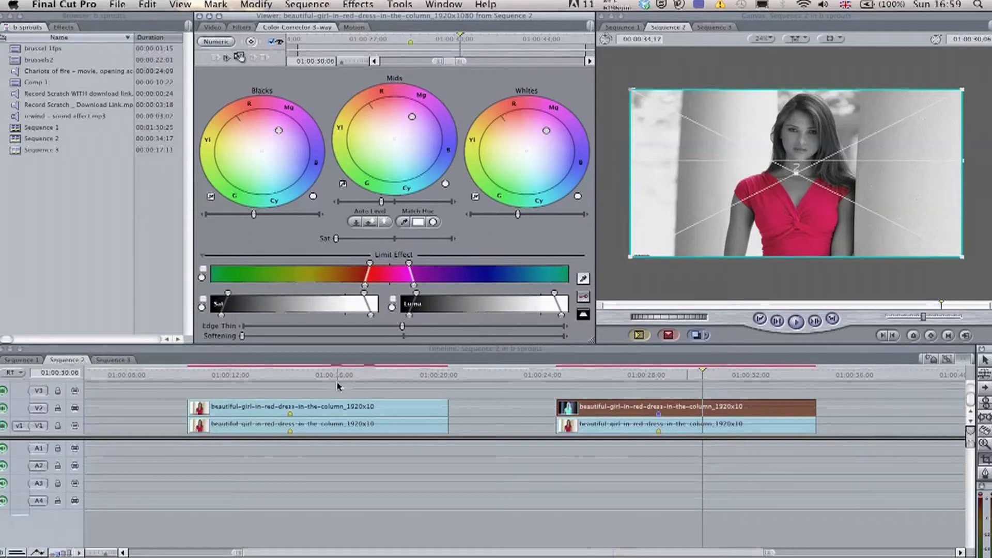
click(317, 375)
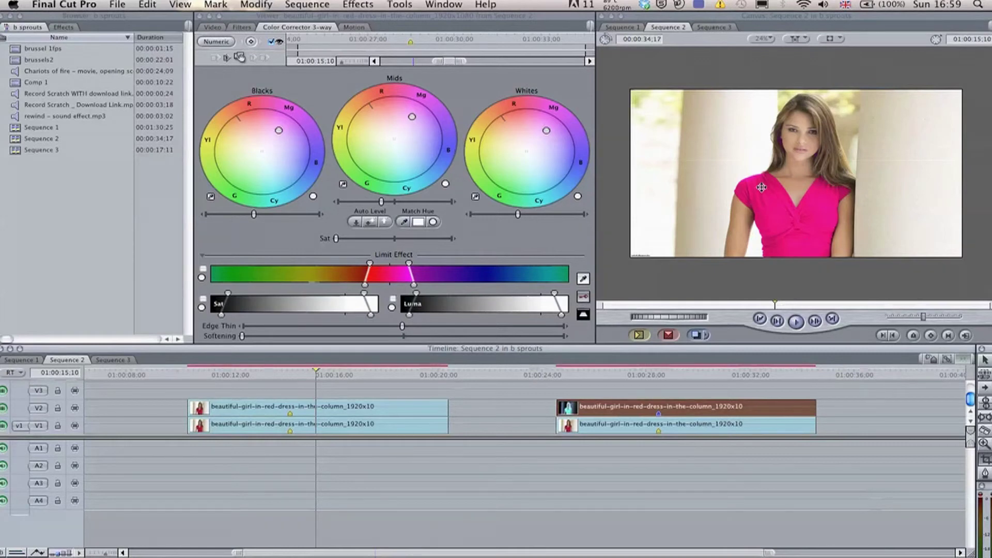
click(335, 375)
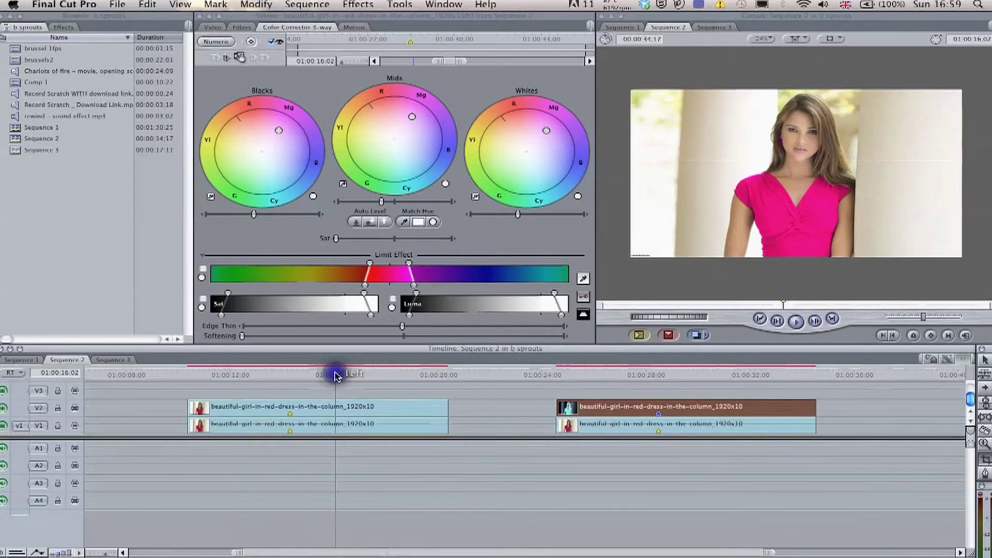
click(678, 375)
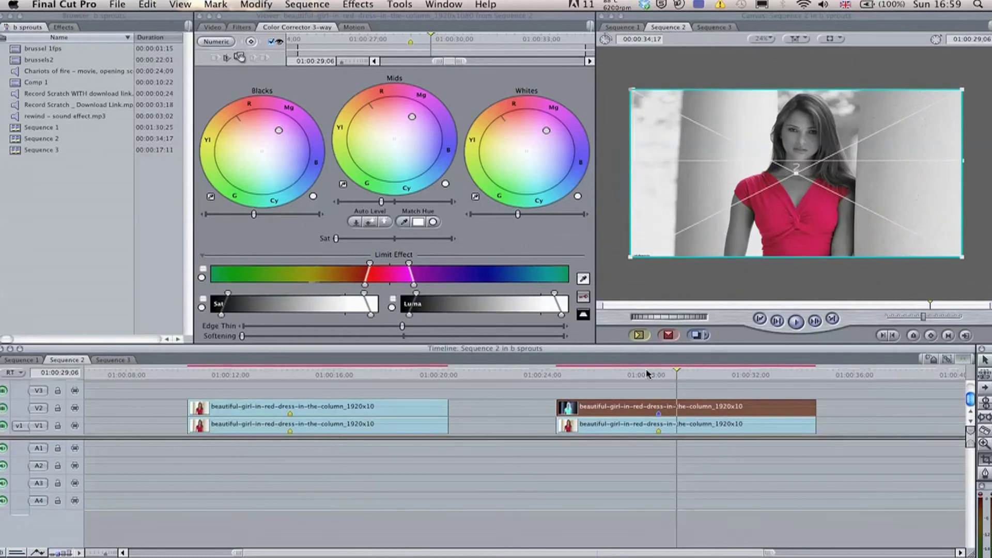
click(712, 387)
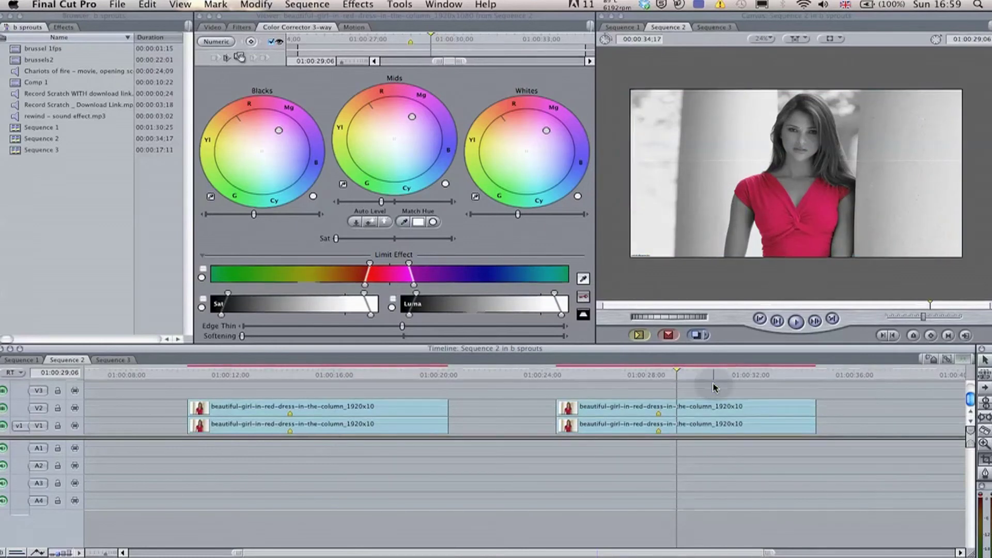